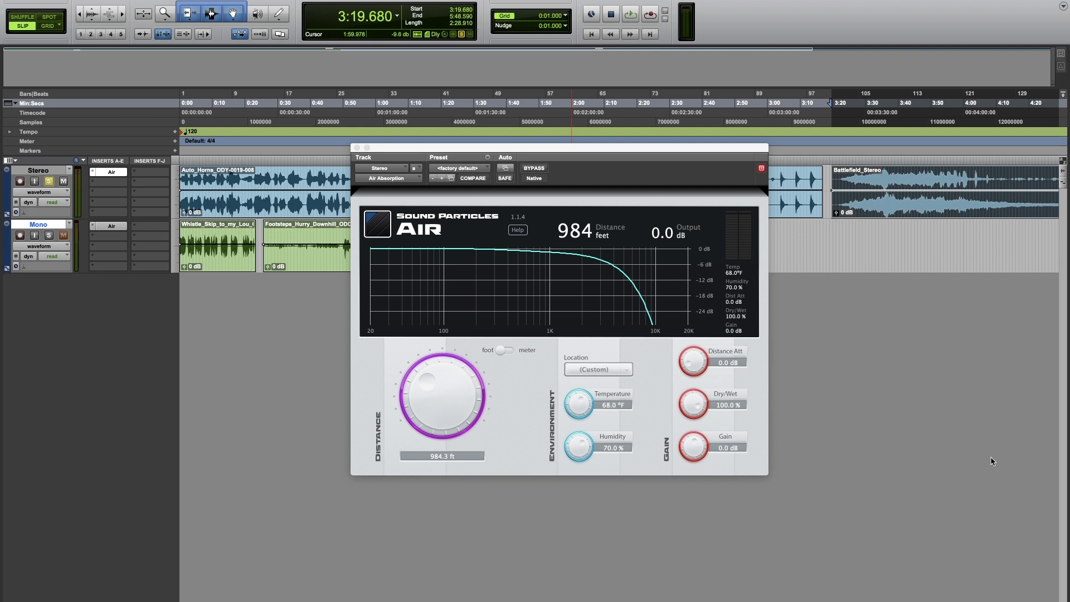
- Raise the Air plug-in's distance to about 4168 ft, lower it to about 1598 ft, and reset it to 0 ft
{"action": "mouse_move", "coordinate": [436, 385]}
{"action": "left_mouse_down"}
{"action": "mouse_move", "coordinate": [449, 366]}
{"action": "mouse_move", "coordinate": [438, 372]}
{"action": "left_mouse_up"}
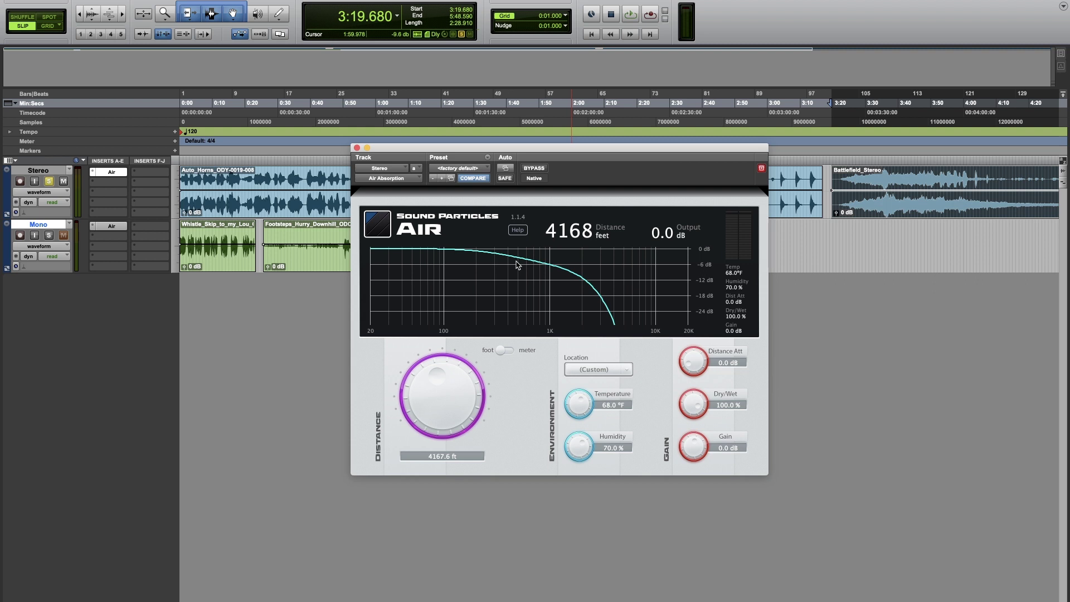
{"action": "mouse_move", "coordinate": [437, 386]}
{"action": "left_mouse_down"}
{"action": "mouse_move", "coordinate": [442, 376]}
{"action": "mouse_move", "coordinate": [426, 385]}
{"action": "left_mouse_up"}
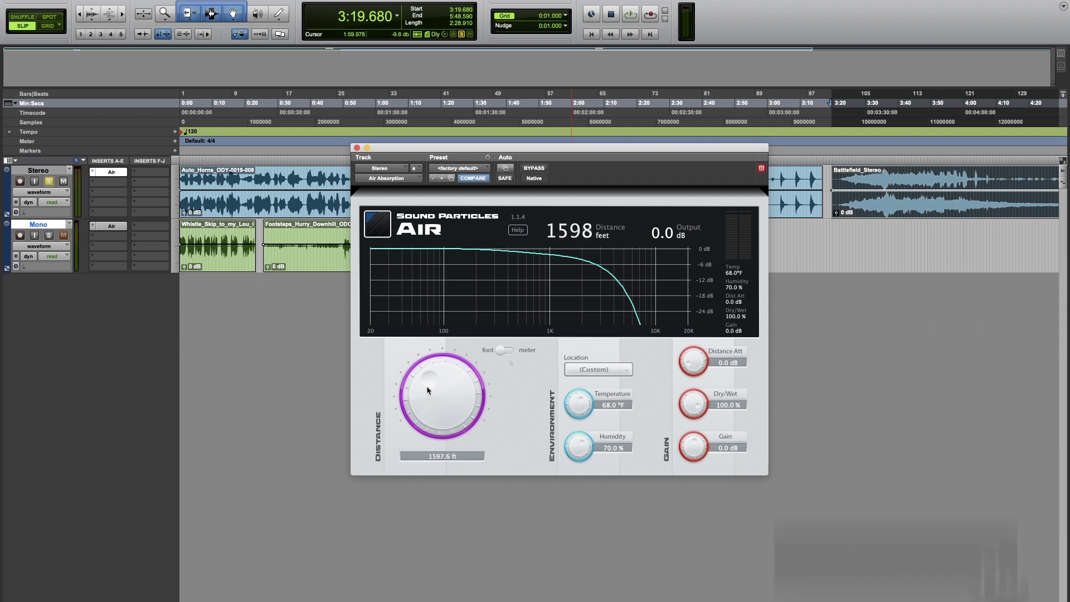
{"action": "left_click", "coordinate": [427, 385], "text": "alt"}
- Select the Stereo track and the Mono track in turn, then play the session from about 0:00.512 and stop
{"action": "left_click", "coordinate": [51, 171]}
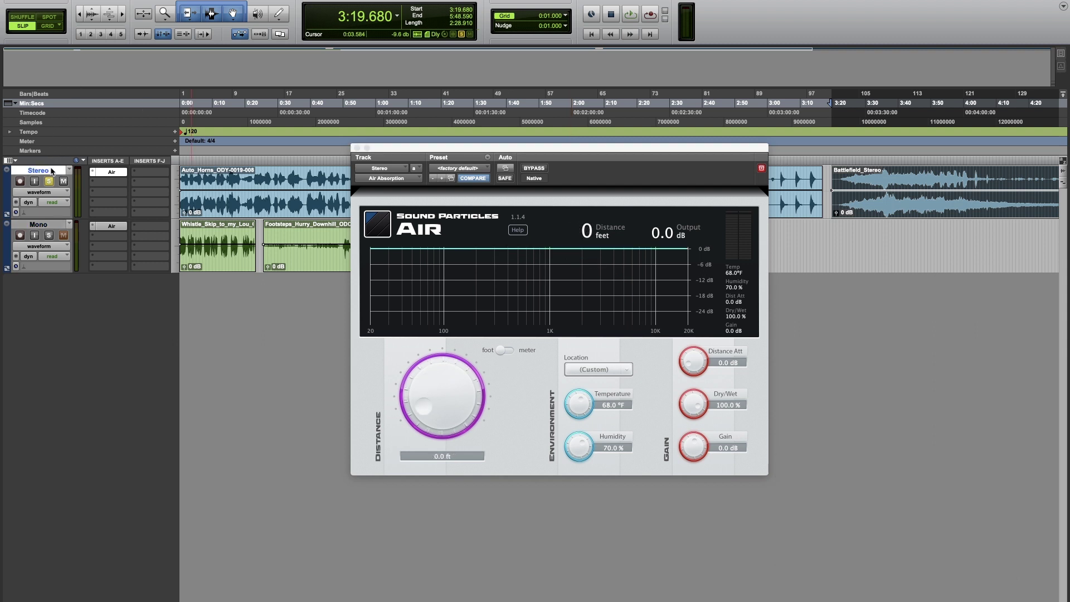
{"action": "left_click", "coordinate": [49, 226]}
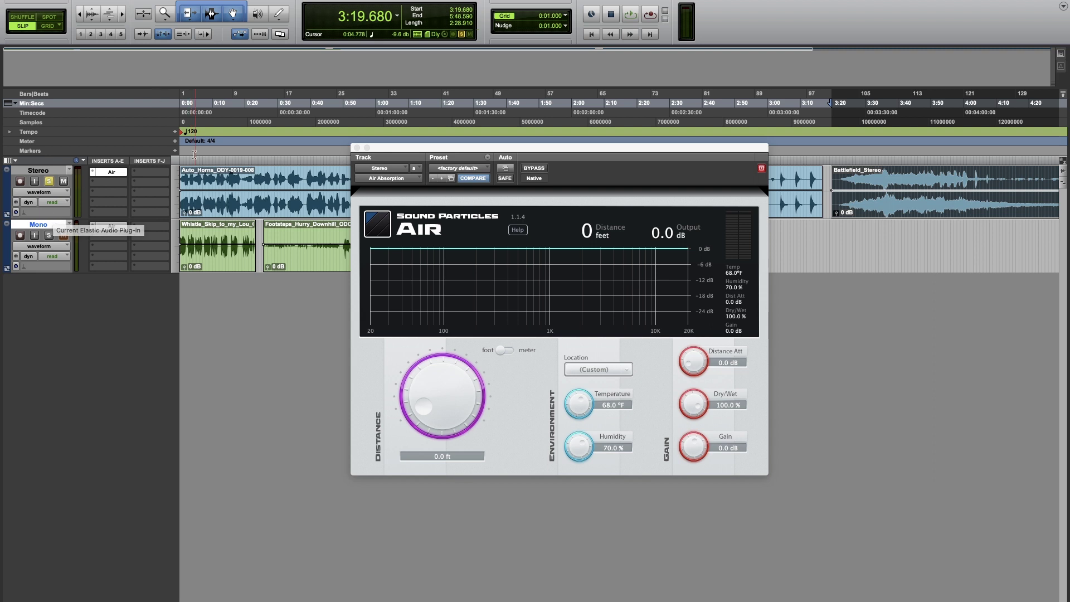
{"action": "left_click", "coordinate": [181, 155]}
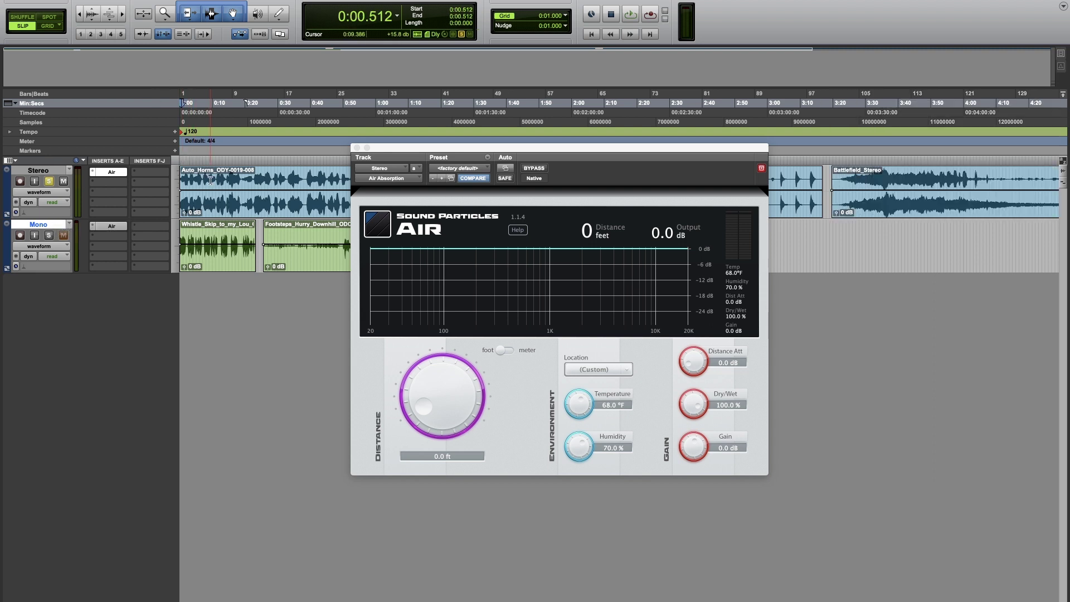
{"action": "key", "text": "space"}
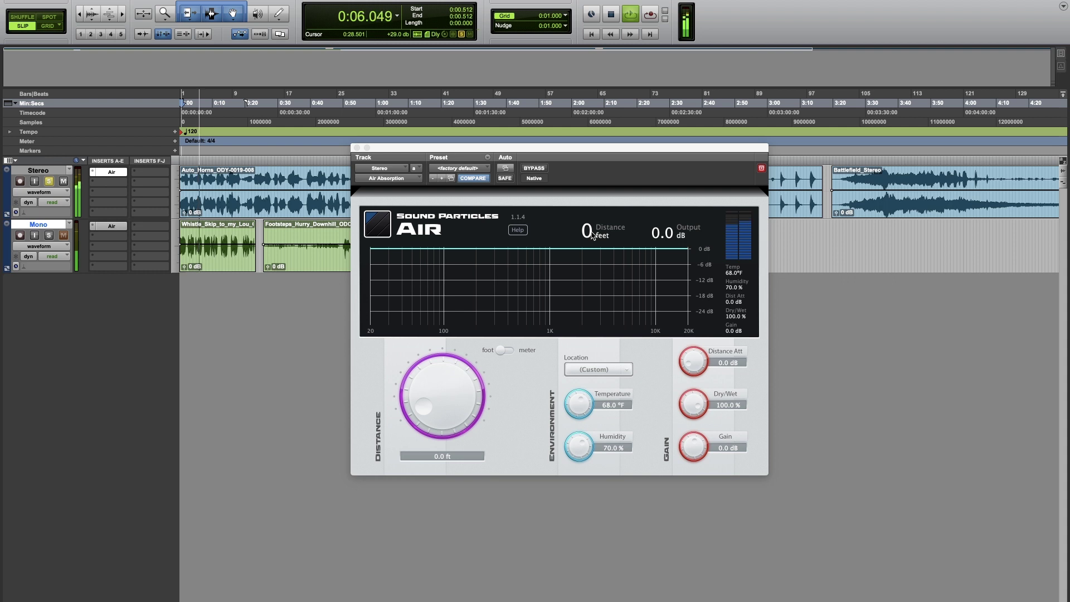
{"action": "key", "text": "space"}
- Audition the horns from the start while varying the Air distance, returning it to 0 ft
{"action": "mouse_move", "coordinate": [429, 390]}
{"action": "left_mouse_down"}
{"action": "mouse_move", "coordinate": [431, 364]}
{"action": "mouse_move", "coordinate": [419, 383]}
{"action": "left_mouse_up"}
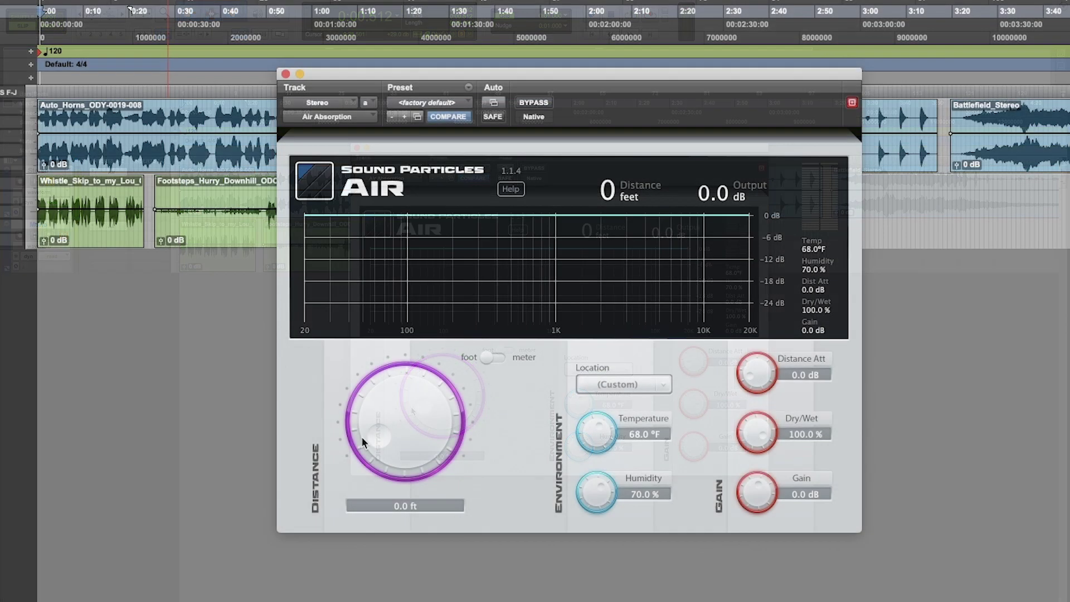
{"action": "key", "text": "space"}
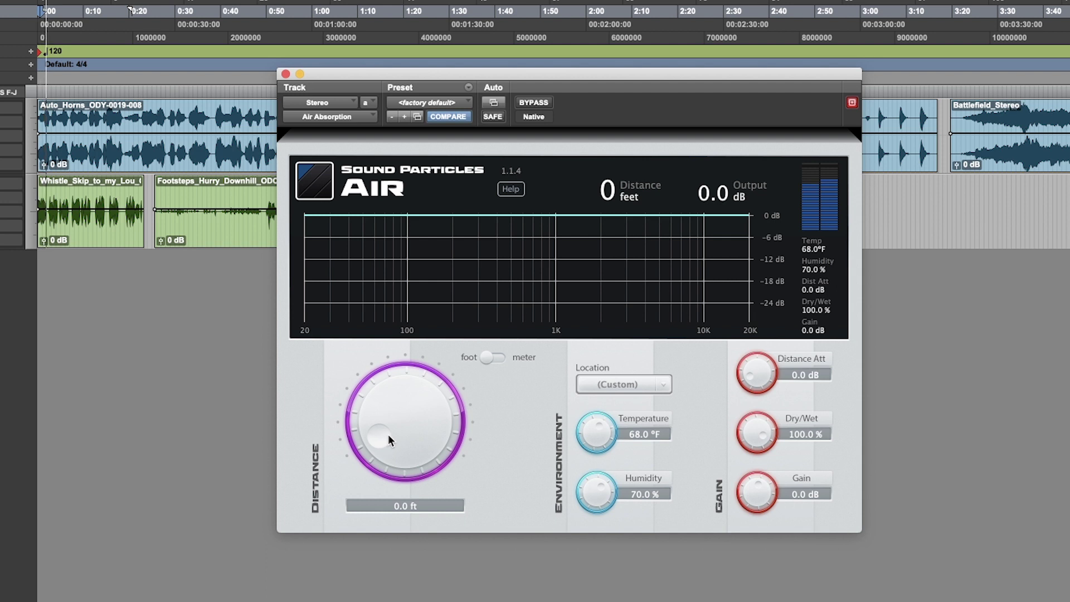
{"action": "mouse_move", "coordinate": [387, 429]}
{"action": "left_mouse_down"}
{"action": "mouse_move", "coordinate": [423, 344]}
{"action": "mouse_move", "coordinate": [383, 390]}
{"action": "mouse_move", "coordinate": [378, 438]}
{"action": "left_mouse_up"}
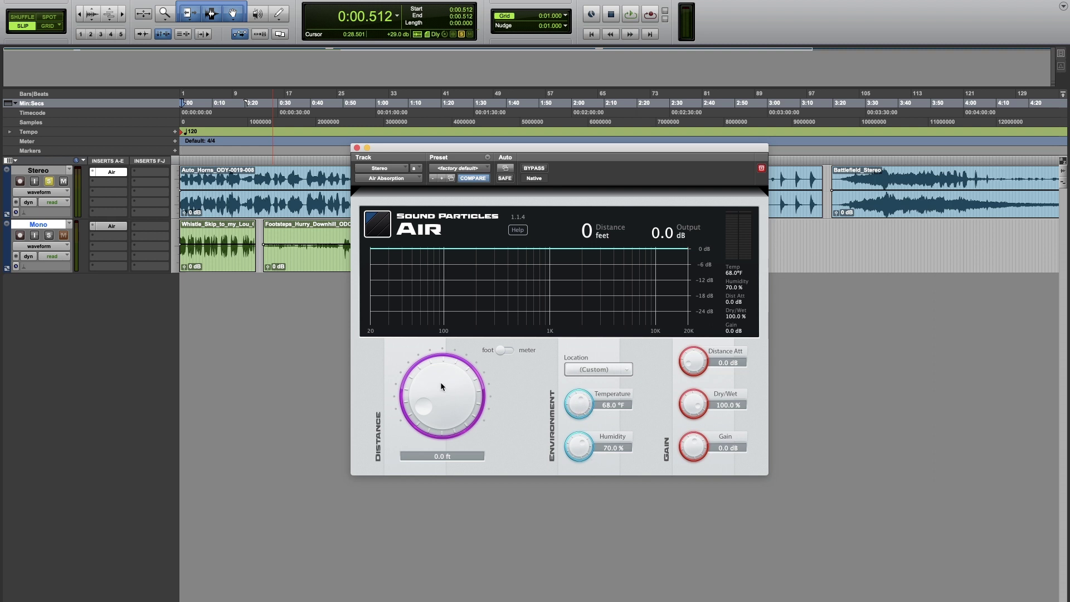
- Set the Air distance to about 1677 ft, humidity to 65% and temperature to about 77.4 °F
{"action": "left_click_drag", "start_coordinate": [436, 383], "coordinate": [442, 359]}
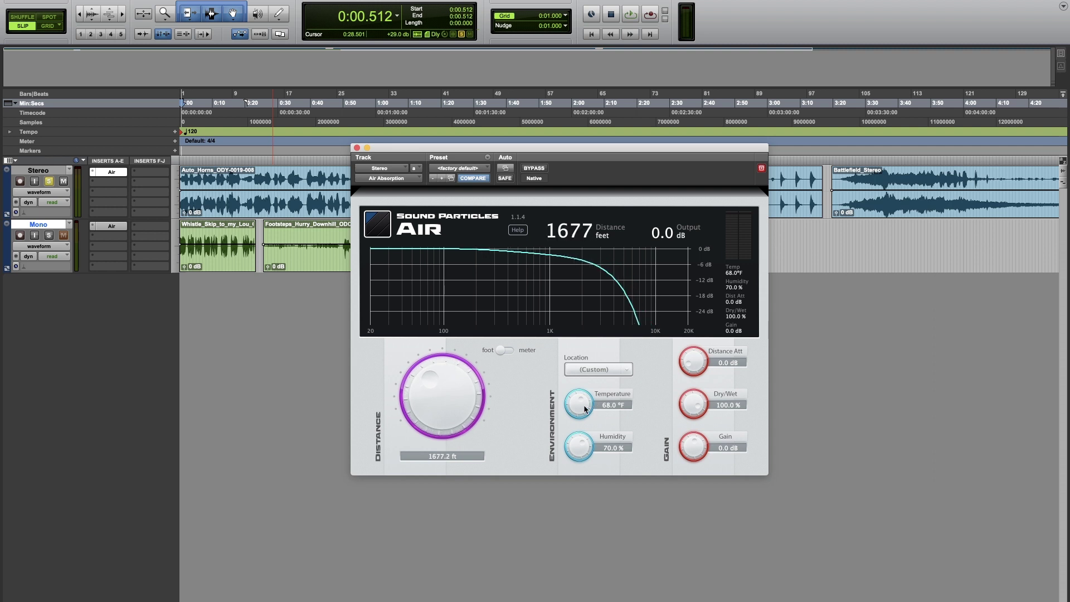
{"action": "mouse_move", "coordinate": [583, 408]}
{"action": "left_mouse_down"}
{"action": "mouse_move", "coordinate": [584, 383]}
{"action": "mouse_move", "coordinate": [589, 392]}
{"action": "left_mouse_up"}
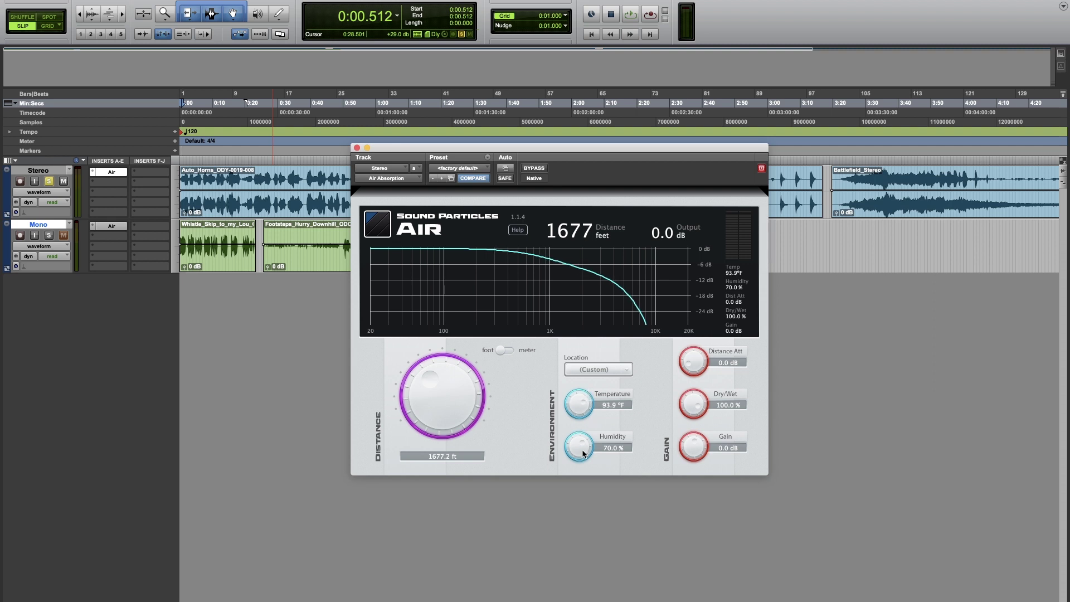
{"action": "mouse_move", "coordinate": [584, 454]}
{"action": "left_mouse_down"}
{"action": "mouse_move", "coordinate": [585, 474]}
{"action": "mouse_move", "coordinate": [585, 442]}
{"action": "mouse_move", "coordinate": [585, 457]}
{"action": "left_mouse_up"}
{"action": "left_click", "coordinate": [603, 371]}
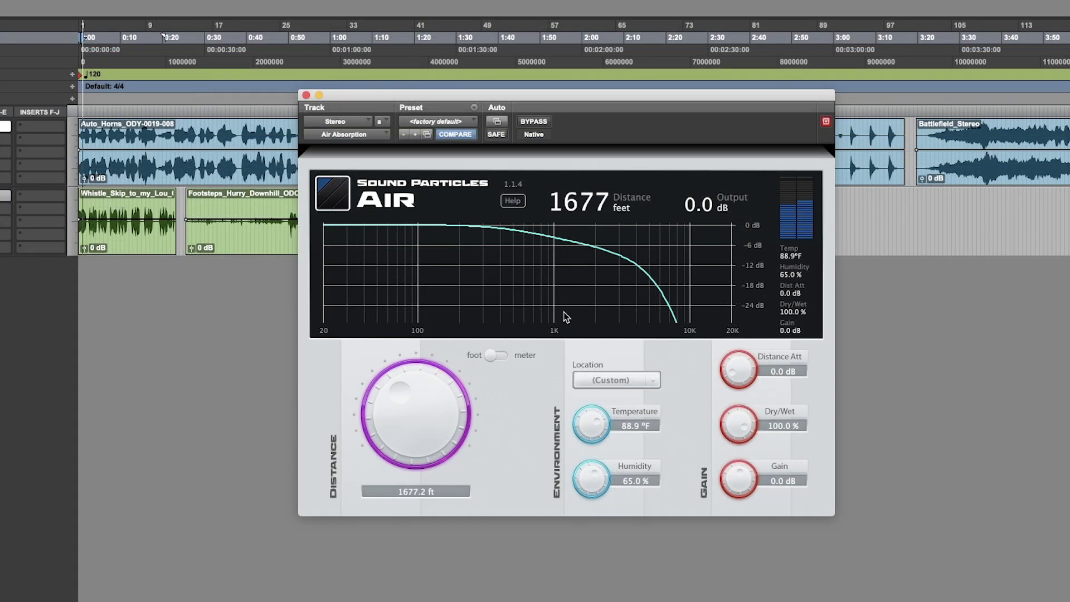
{"action": "mouse_move", "coordinate": [592, 422]}
{"action": "left_mouse_down"}
{"action": "mouse_move", "coordinate": [596, 396]}
{"action": "mouse_move", "coordinate": [587, 430]}
{"action": "left_mouse_up"}
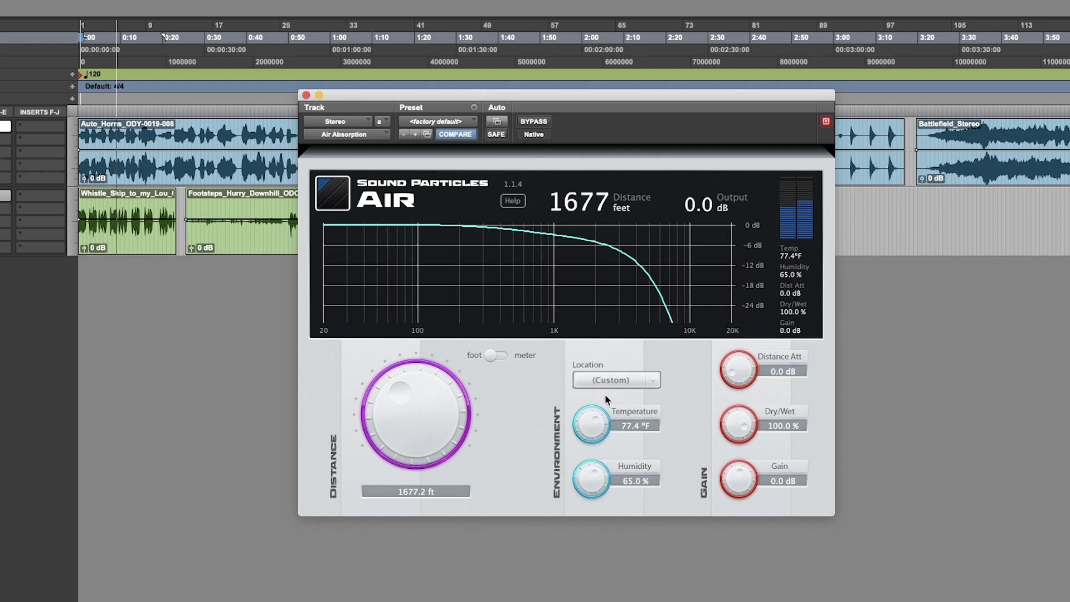
- Try the Saraha (Summer), Beijing (Spring) and Los Angeles (Spring) locations during playback, then choose Death Valley (Summer)
{"action": "left_click", "coordinate": [620, 380]}
{"action": "left_click", "coordinate": [623, 552]}
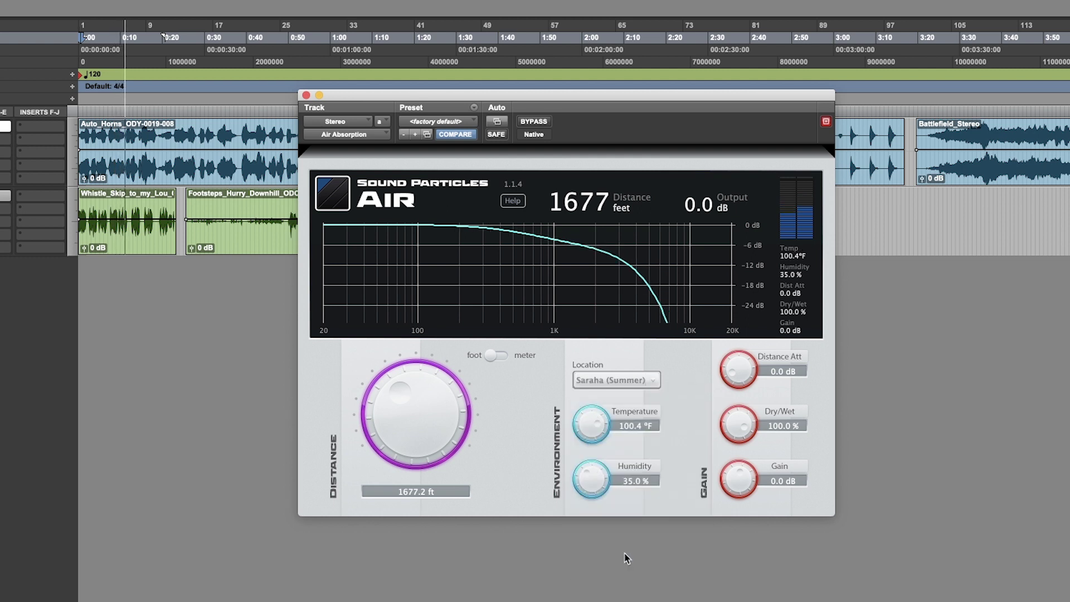
{"action": "left_click", "coordinate": [625, 381]}
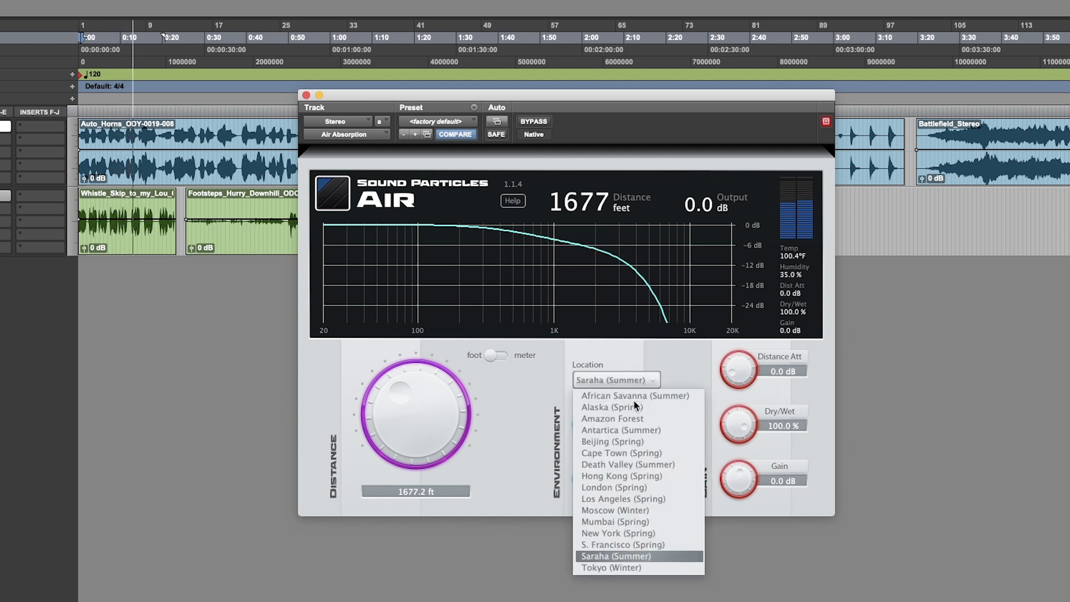
{"action": "left_click", "coordinate": [643, 442]}
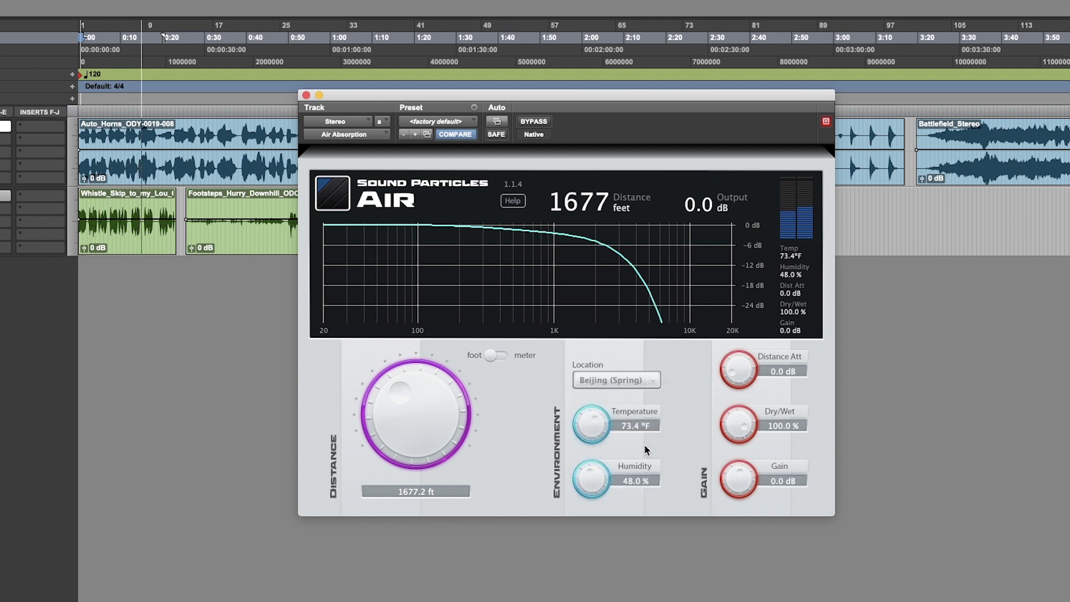
{"action": "left_click", "coordinate": [636, 384]}
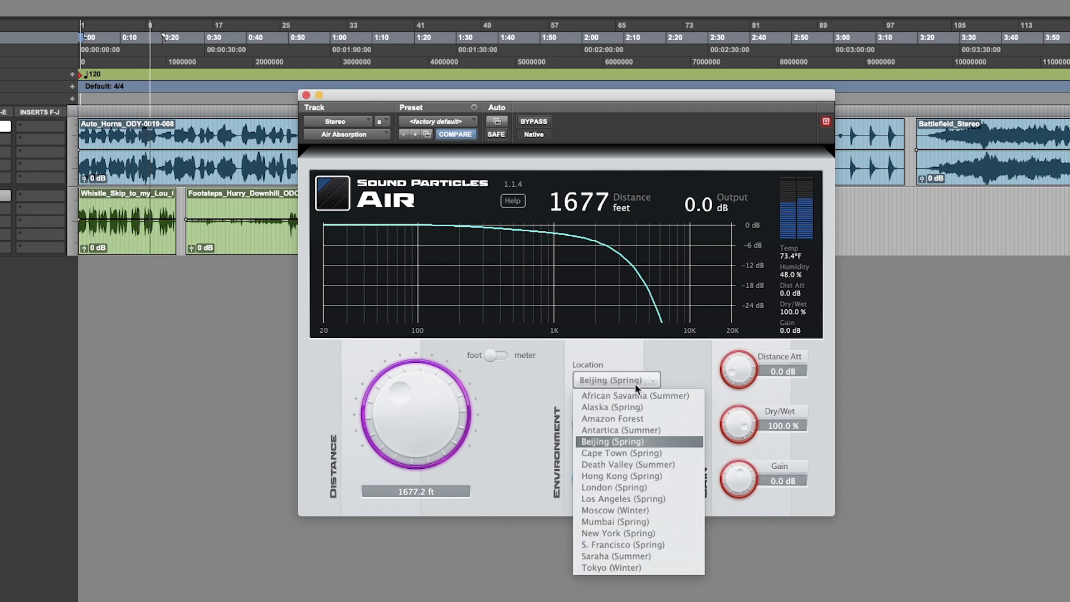
{"action": "left_click", "coordinate": [639, 498]}
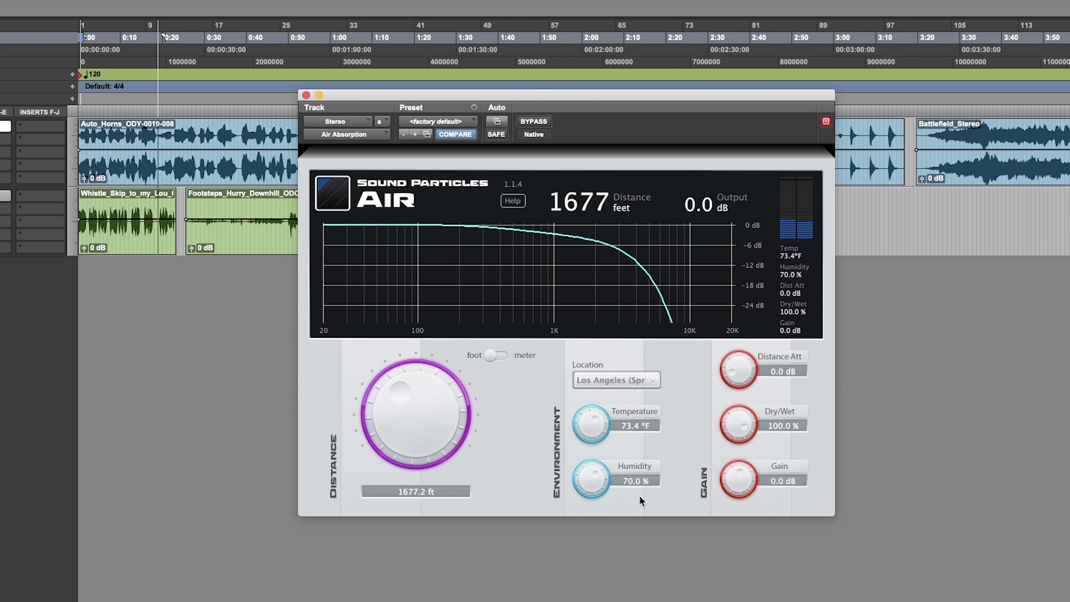
{"action": "left_click", "coordinate": [628, 382]}
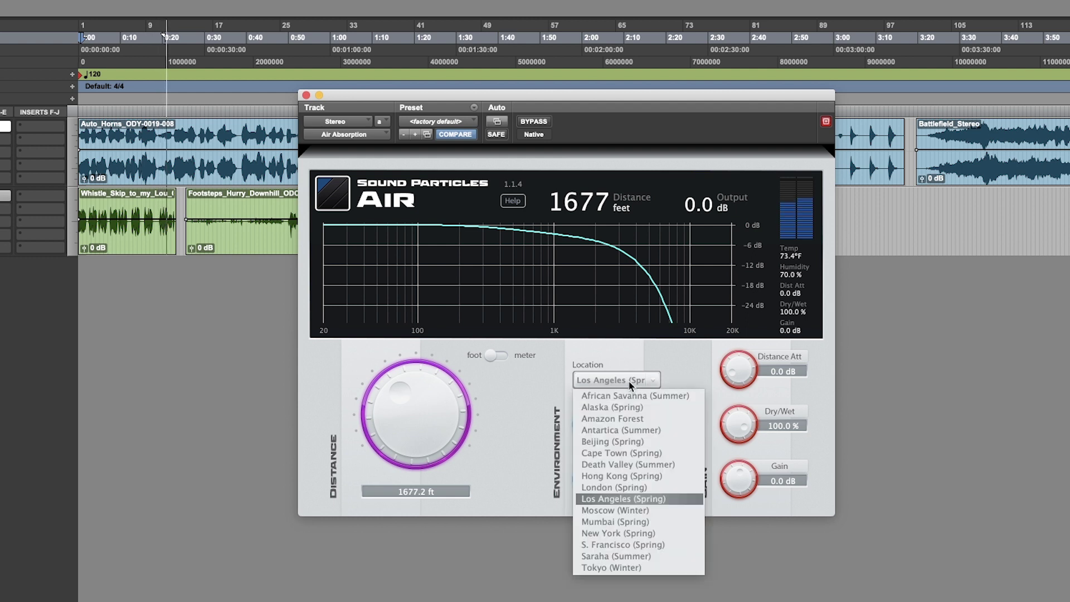
{"action": "left_click", "coordinate": [646, 464]}
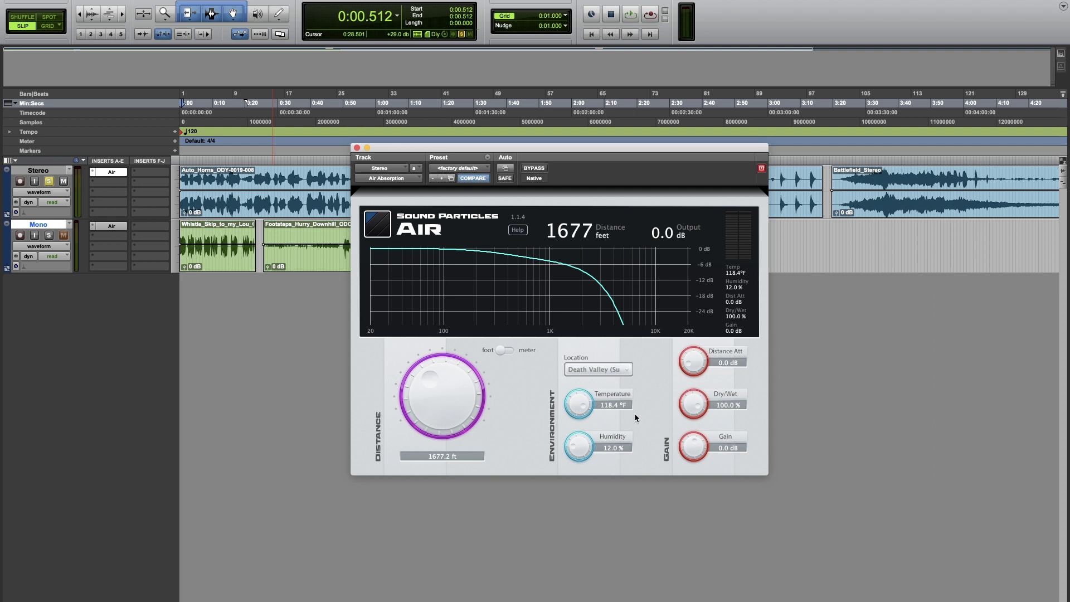
- Switch the Air distance units to meters and set the distance to 1 m
{"action": "left_click", "coordinate": [504, 350]}
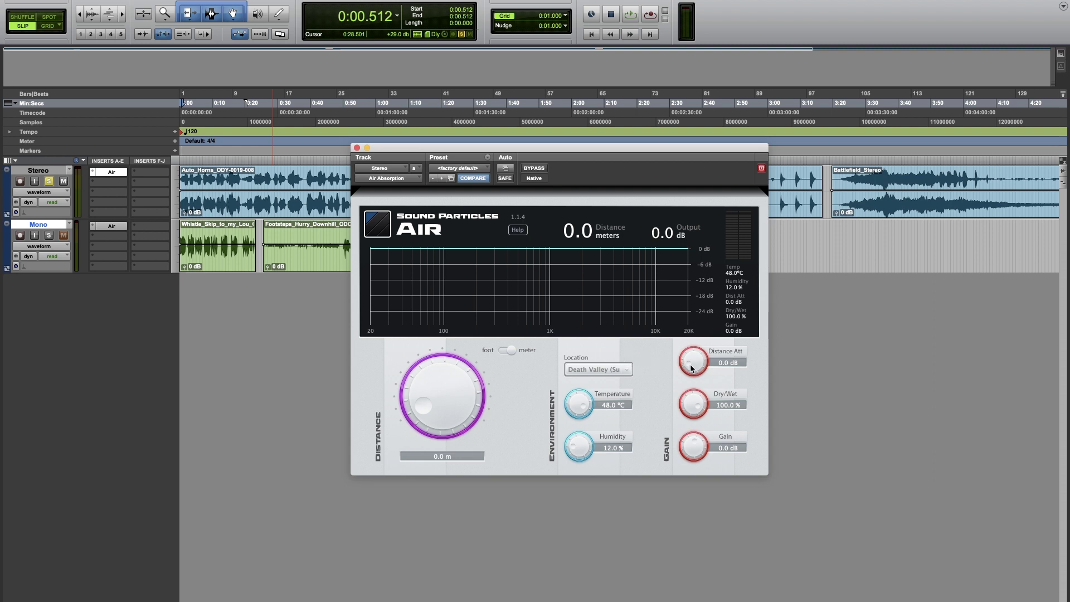
{"action": "left_click", "coordinate": [437, 456]}
{"action": "type", "text": "1"}
{"action": "key", "text": "Return"}
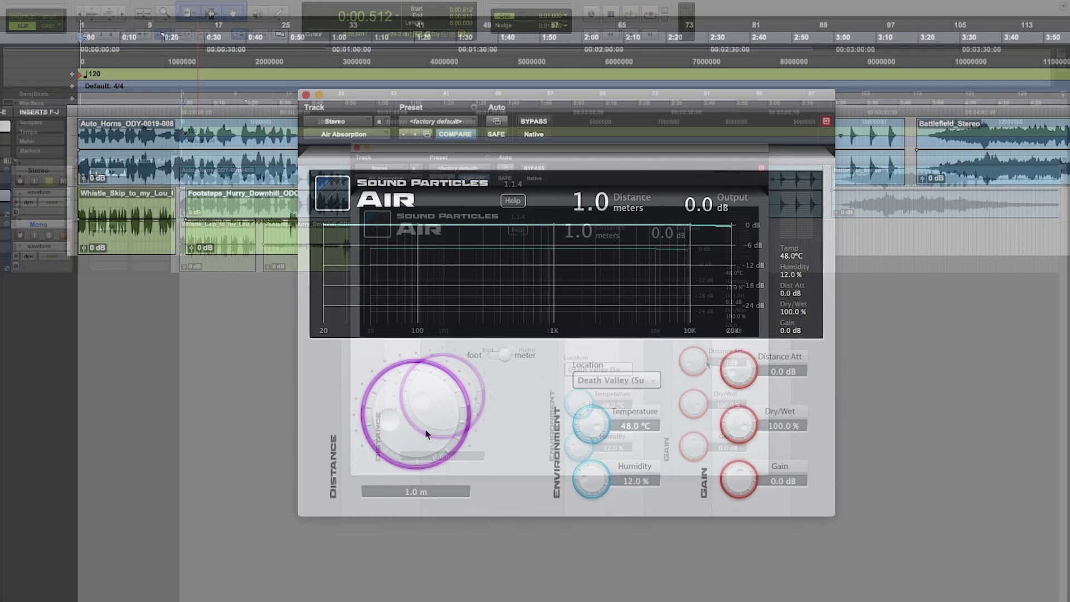
- During playback, raise distance attenuation to 3.0 dB, move the distance to about 428.4 m, and bring it back to 0 m
{"action": "key", "text": "space"}
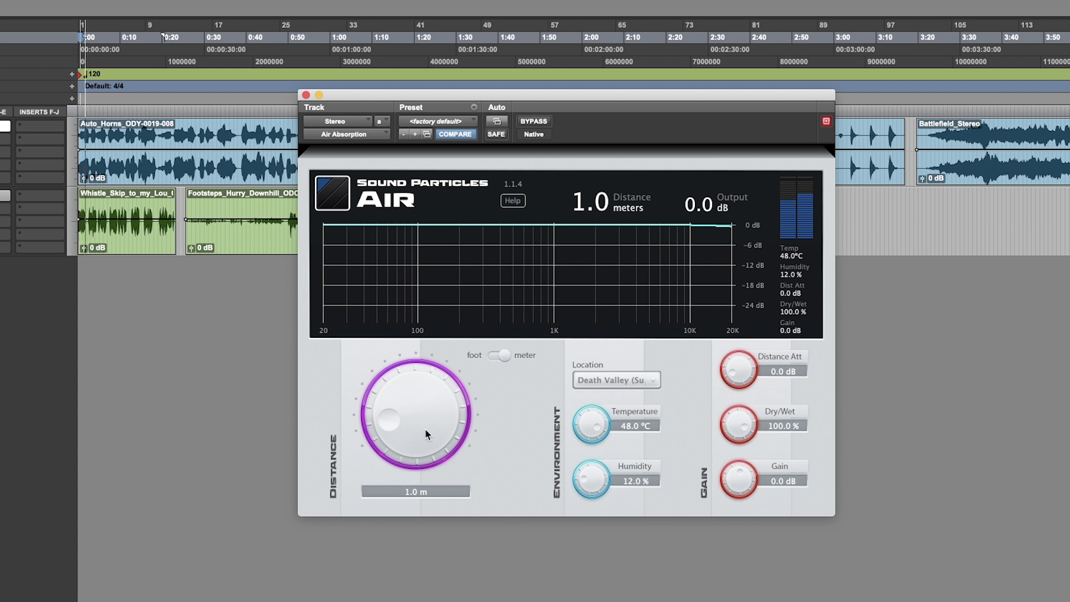
{"action": "left_click_drag", "start_coordinate": [745, 360], "coordinate": [746, 334]}
{"action": "left_click_drag", "start_coordinate": [418, 421], "coordinate": [423, 387]}
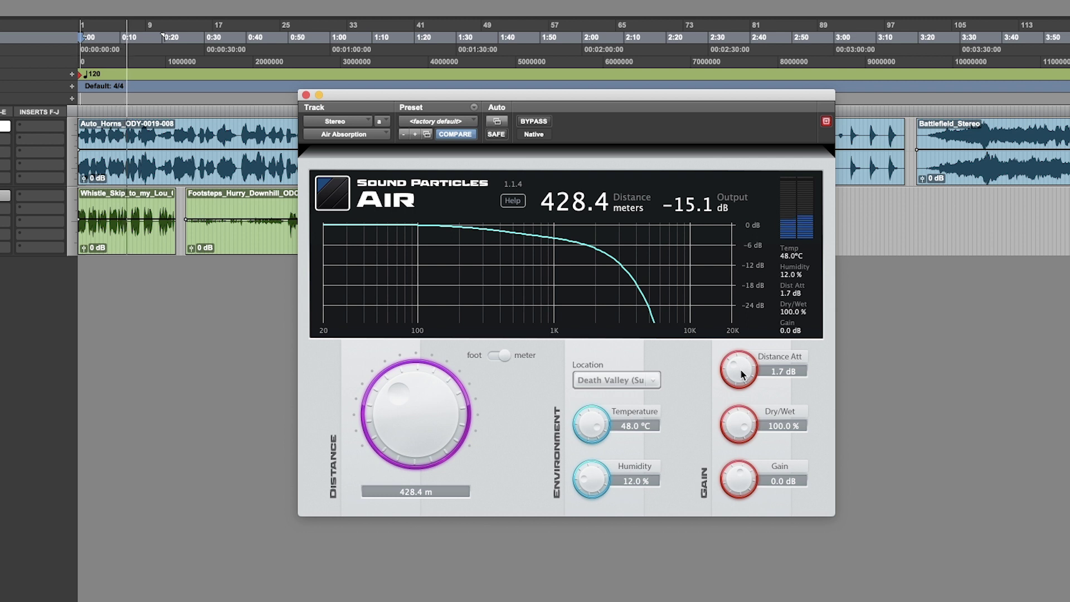
{"action": "left_click_drag", "start_coordinate": [741, 373], "coordinate": [742, 356]}
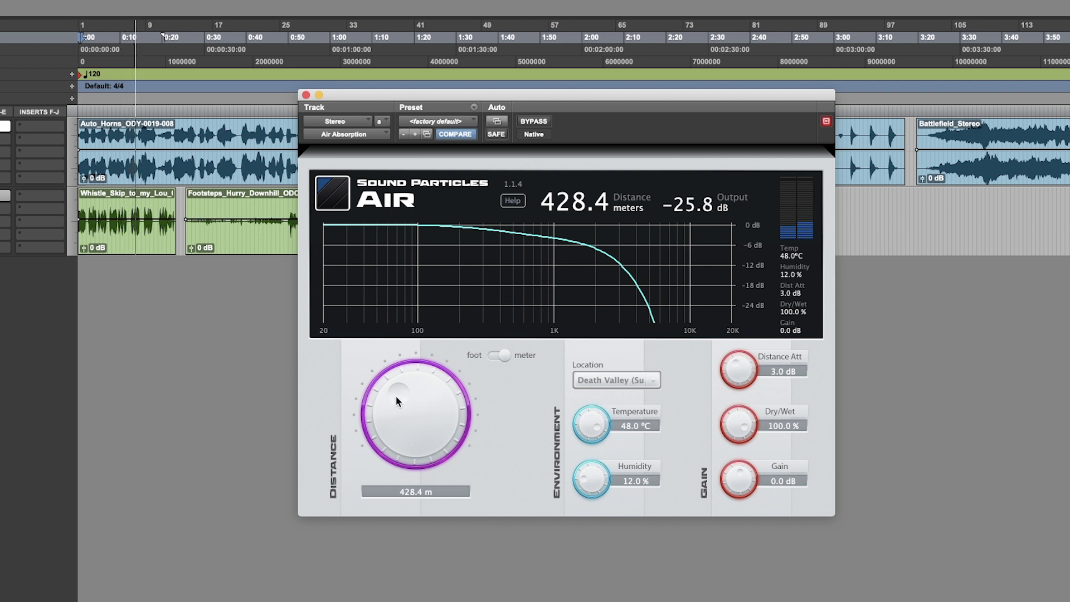
{"action": "left_click_drag", "start_coordinate": [396, 396], "coordinate": [388, 430]}
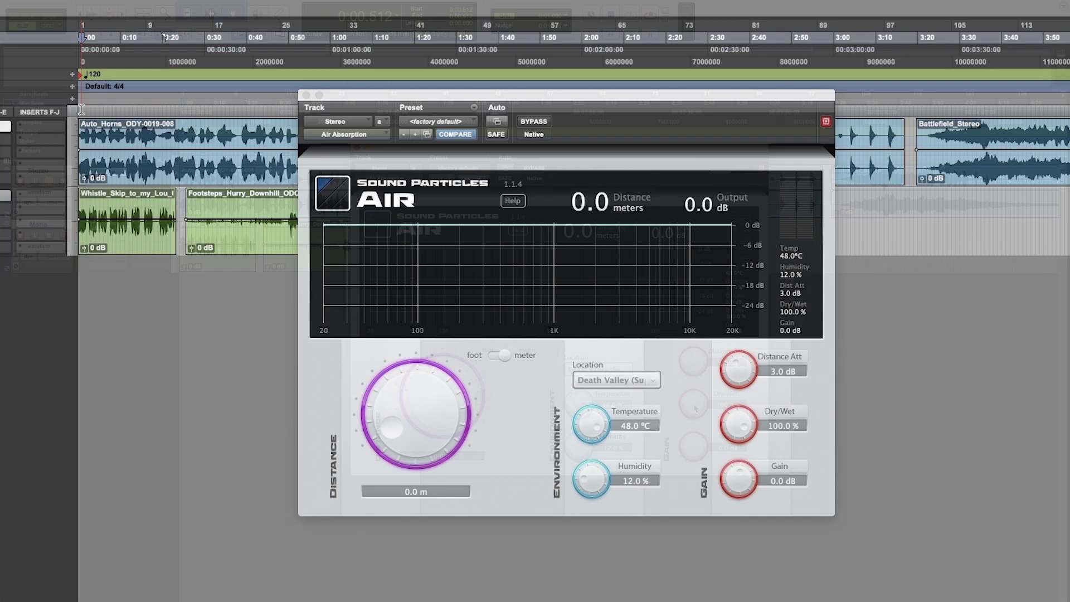
- During playback, lower Dry/Wet to 80% and then about 61% while raising the distance to about 171.1 m and then 671.1 m
{"action": "key", "text": "space"}
{"action": "left_click_drag", "start_coordinate": [746, 439], "coordinate": [744, 449]}
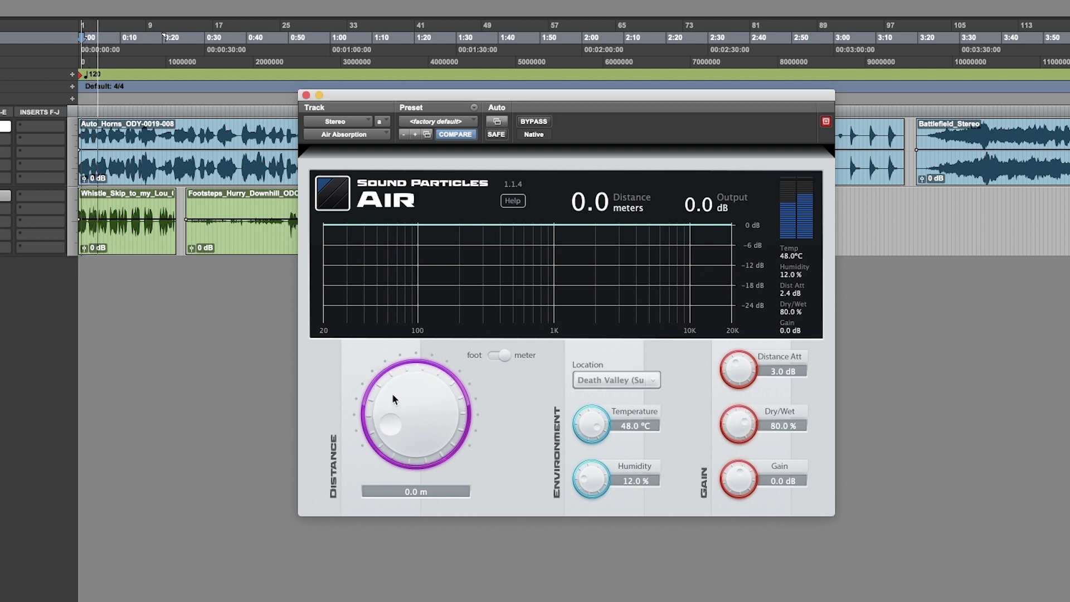
{"action": "left_click_drag", "start_coordinate": [393, 392], "coordinate": [399, 368]}
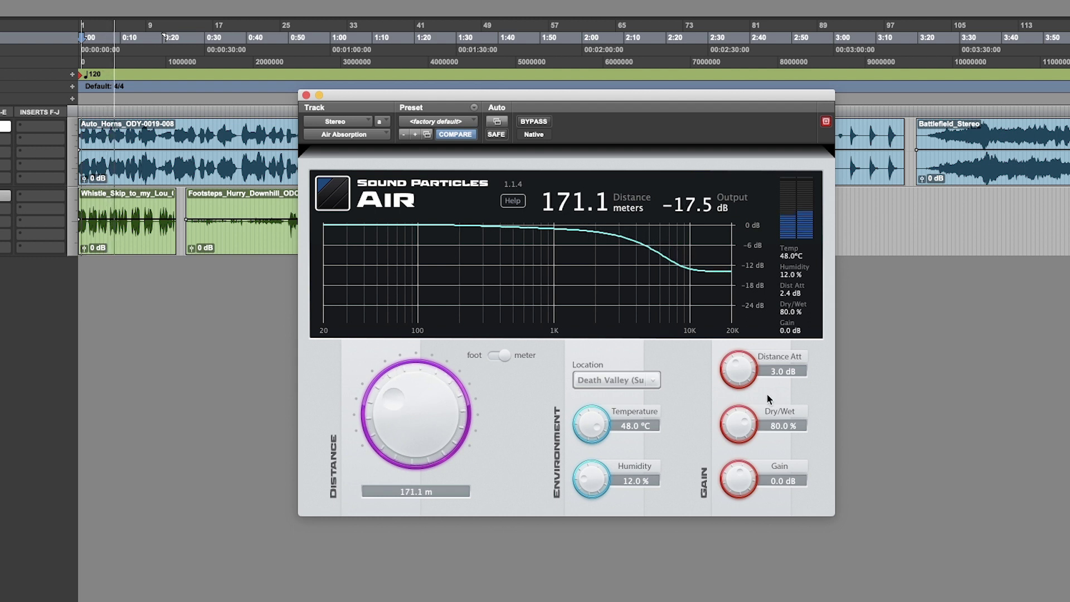
{"action": "left_click_drag", "start_coordinate": [743, 426], "coordinate": [736, 446]}
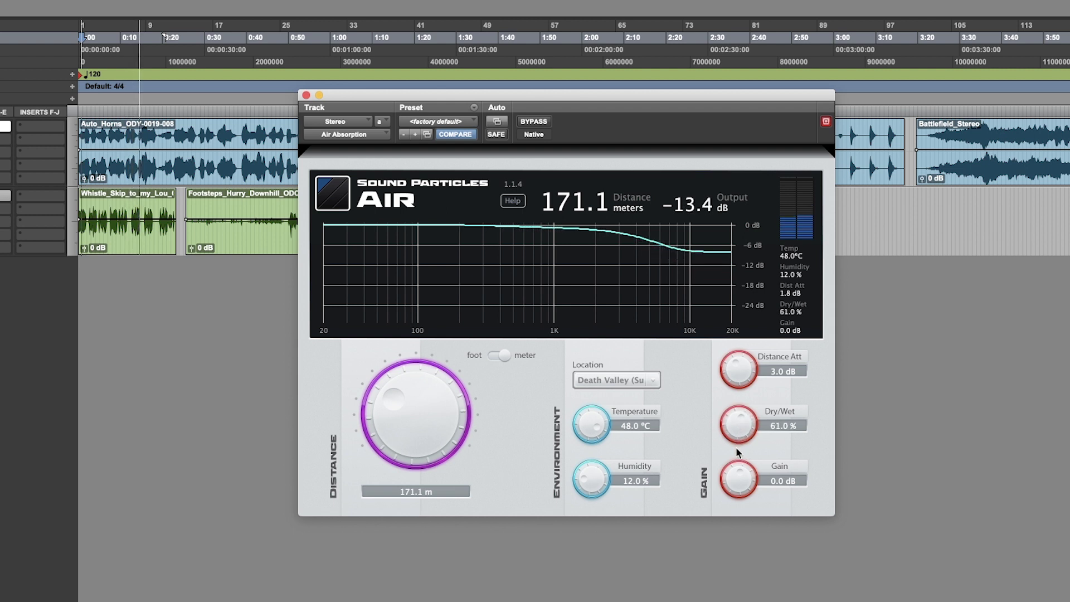
{"action": "mouse_move", "coordinate": [370, 405]}
{"action": "left_mouse_down"}
{"action": "mouse_move", "coordinate": [366, 415]}
{"action": "mouse_move", "coordinate": [376, 397]}
{"action": "left_mouse_up"}
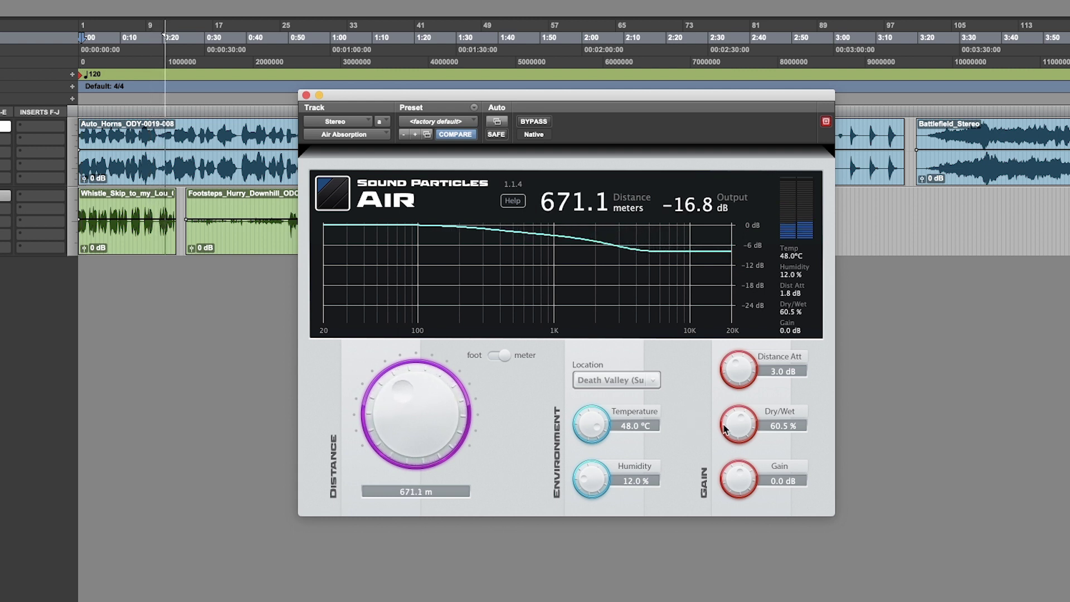
- Set the distance to about 8.6 km, distance attenuation to 1.4 dB and Dry/Wet to 90%
{"action": "left_click_drag", "start_coordinate": [744, 420], "coordinate": [742, 411]}
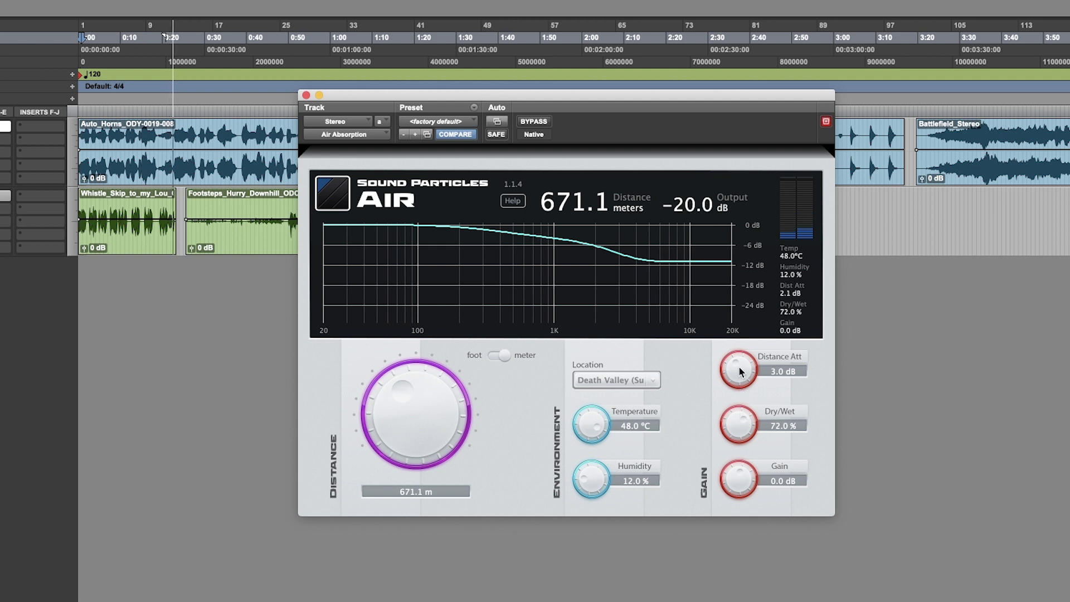
{"action": "left_click_drag", "start_coordinate": [736, 369], "coordinate": [740, 425]}
{"action": "mouse_move", "coordinate": [416, 384]}
{"action": "left_mouse_down"}
{"action": "mouse_move", "coordinate": [393, 401]}
{"action": "mouse_move", "coordinate": [416, 373]}
{"action": "left_mouse_up"}
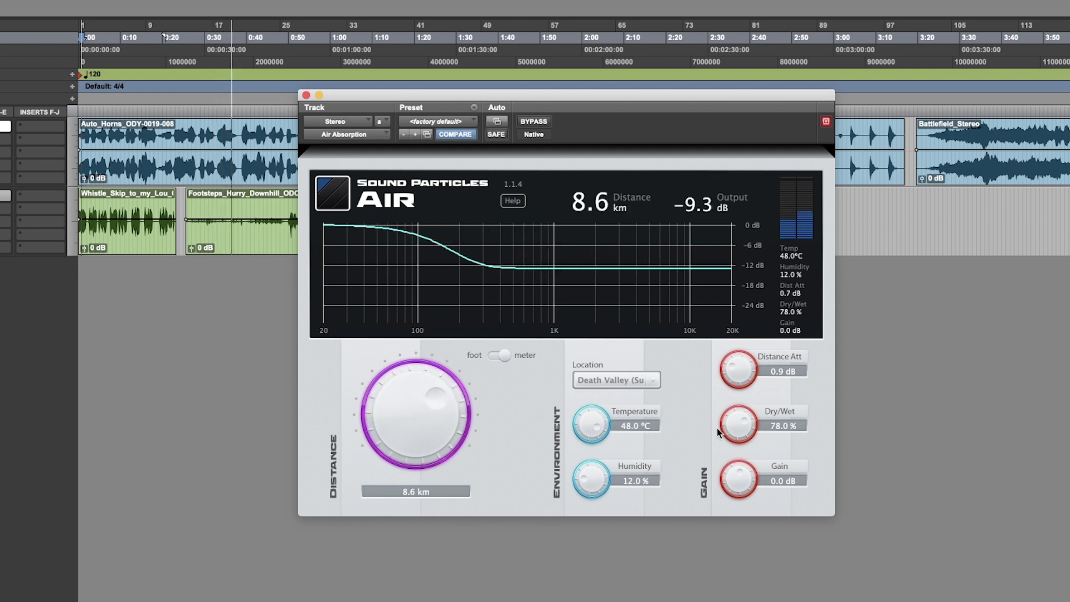
{"action": "left_click_drag", "start_coordinate": [746, 385], "coordinate": [745, 383]}
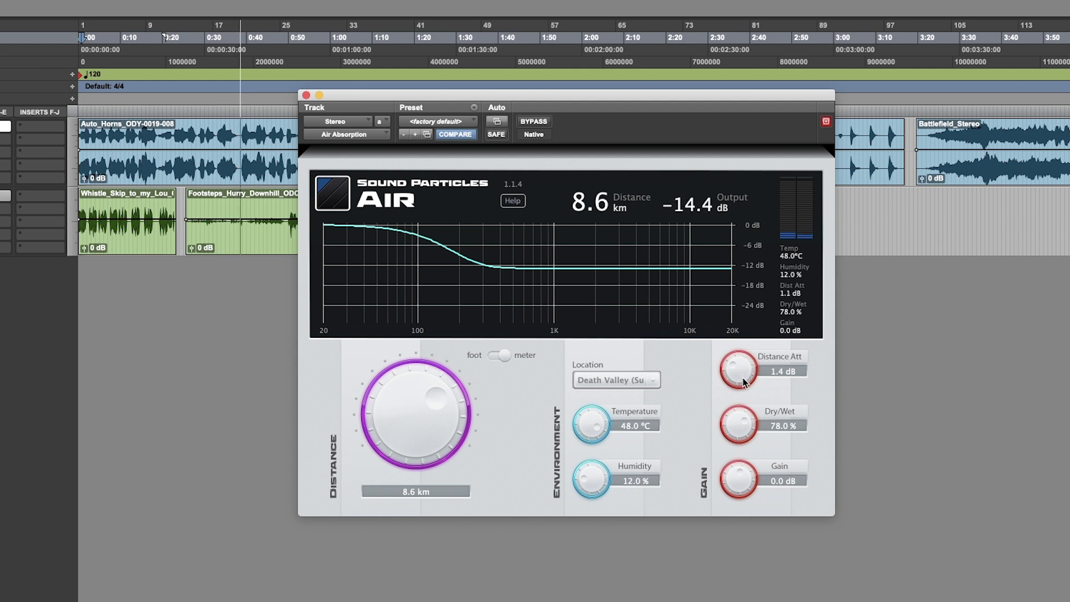
{"action": "left_click_drag", "start_coordinate": [742, 424], "coordinate": [746, 421]}
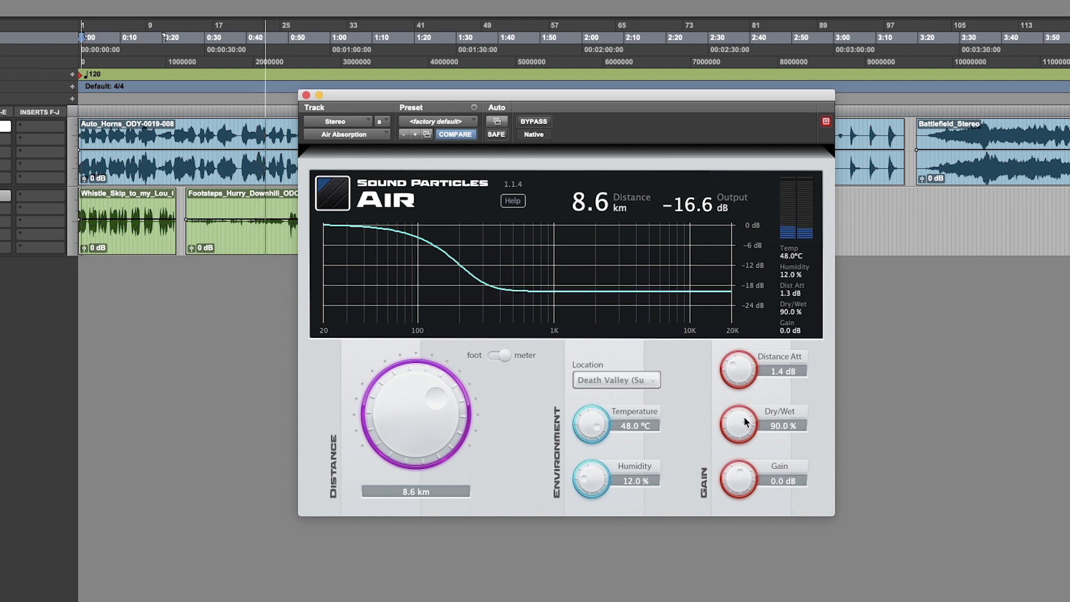
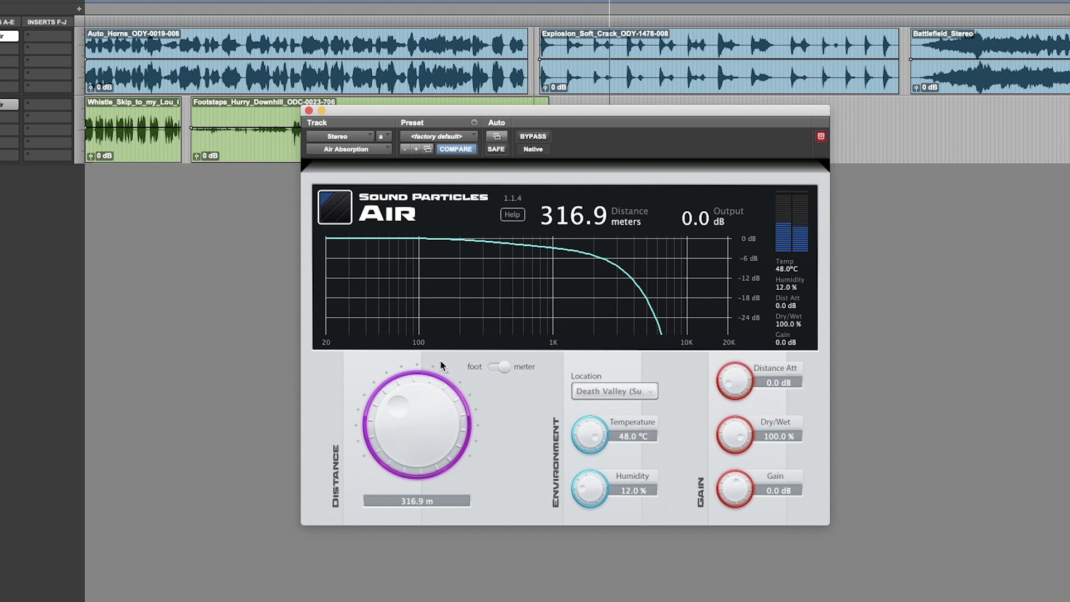
- On the explosion clip, raise the Air distance to about 1.1 km and set distance attenuation to 1.3 dB
{"action": "scroll", "coordinate": [440, 360], "scroll_direction": "up", "scroll_amount": 10}
{"action": "scroll", "coordinate": [445, 352], "scroll_direction": "up", "scroll_amount": 2}
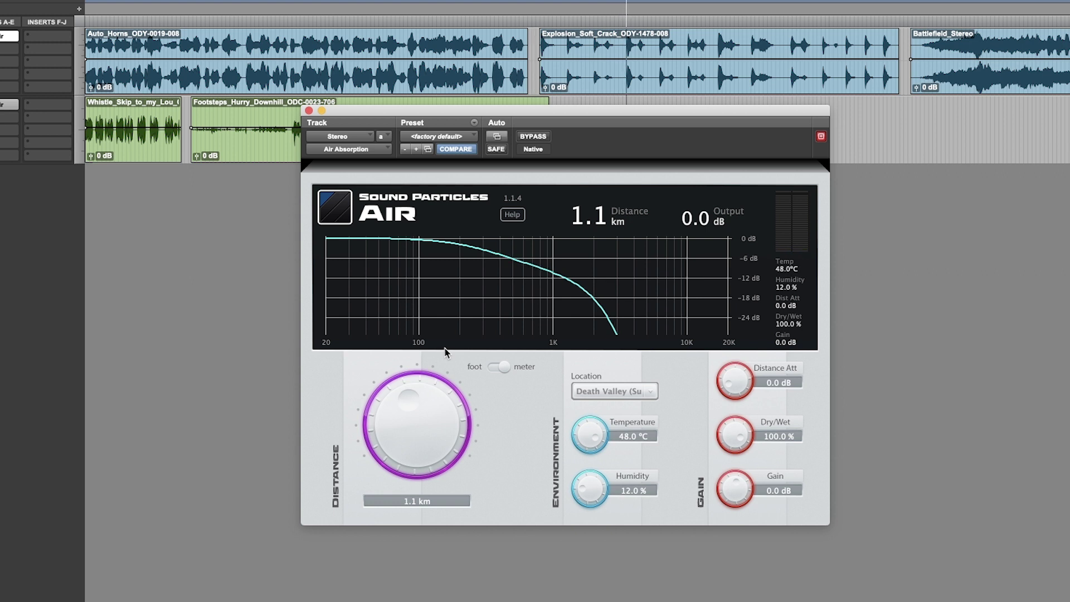
{"action": "key", "text": "space"}
{"action": "left_click_drag", "start_coordinate": [728, 393], "coordinate": [730, 357]}
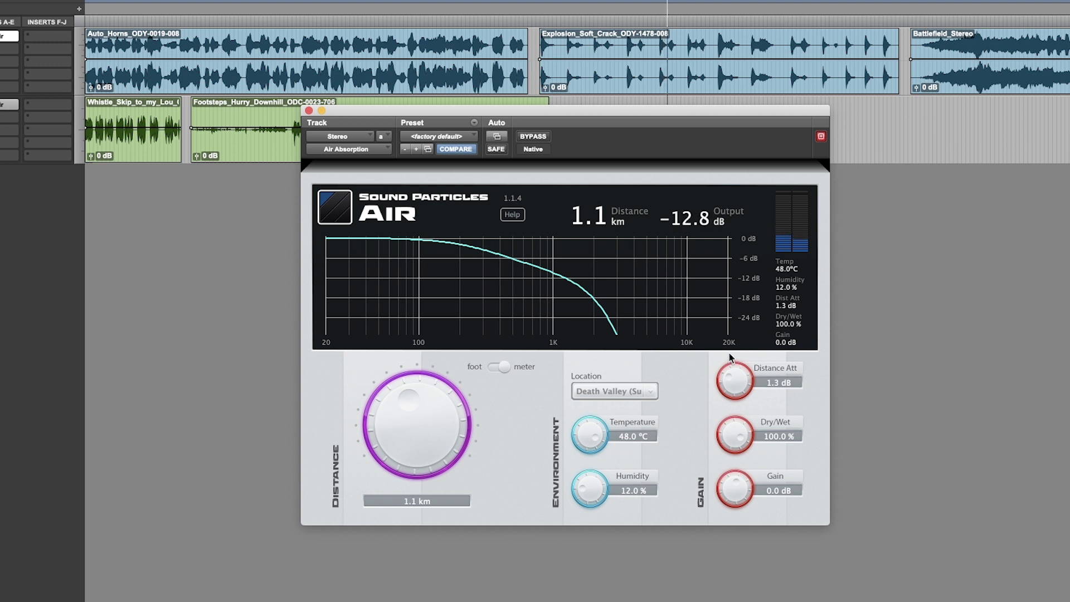
- During playback, raise the distance to about 3.4 km and bring it down through about 297.3 m and 46.5 m to 0 m
{"action": "left_click_drag", "start_coordinate": [406, 431], "coordinate": [412, 418]}
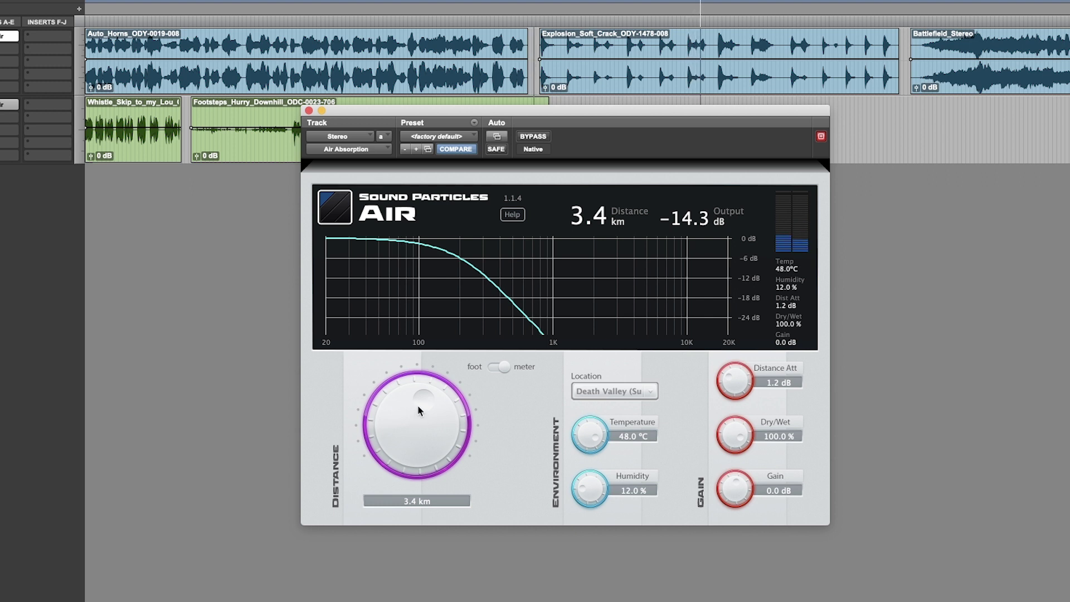
{"action": "left_click_drag", "start_coordinate": [418, 406], "coordinate": [409, 434]}
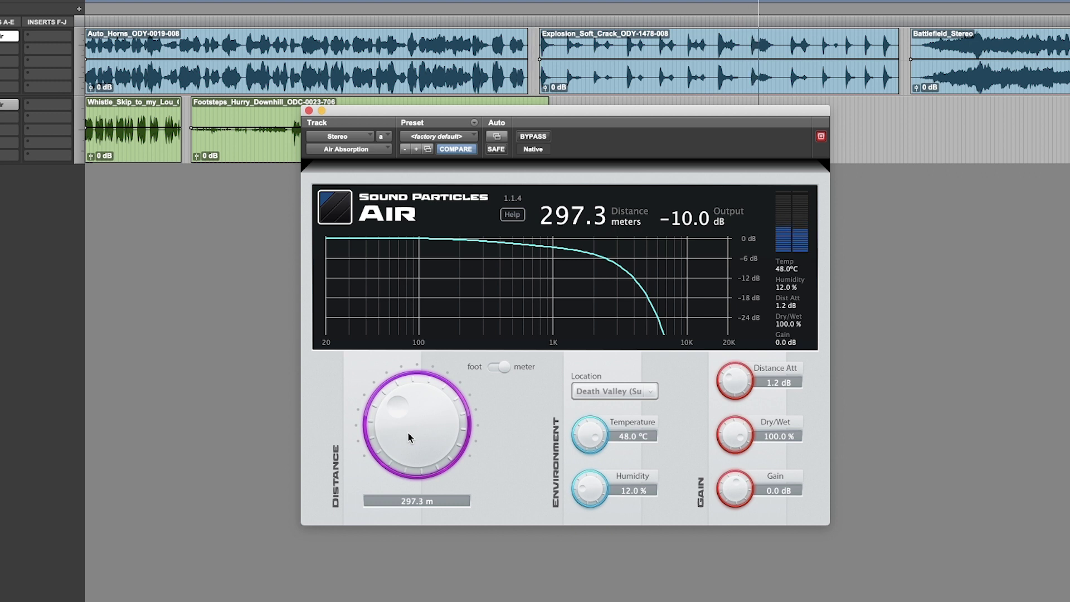
{"action": "left_click_drag", "start_coordinate": [407, 426], "coordinate": [402, 438]}
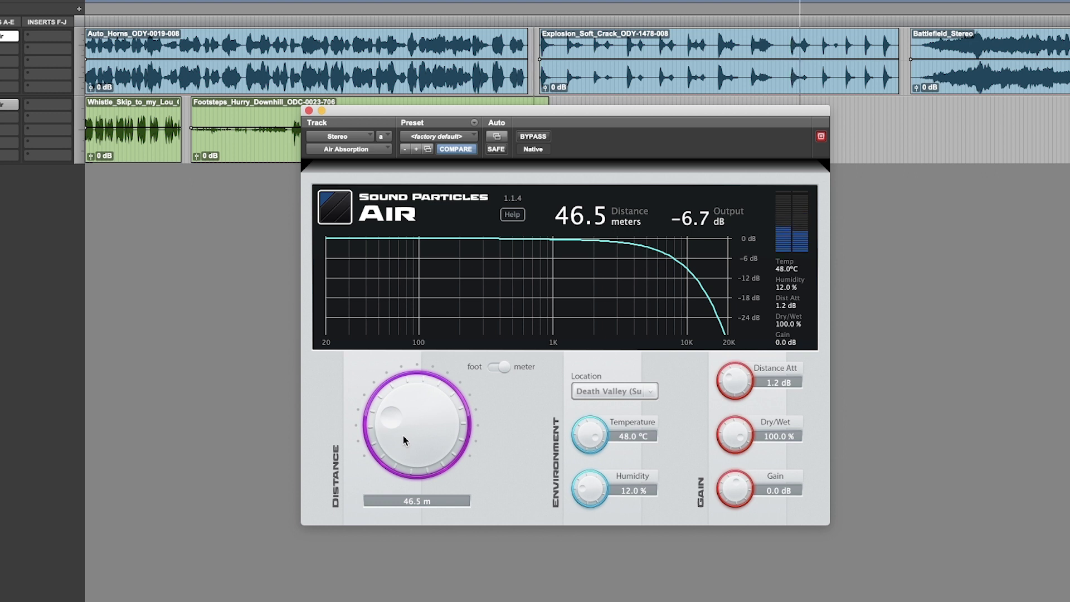
{"action": "left_click_drag", "start_coordinate": [400, 421], "coordinate": [399, 466]}
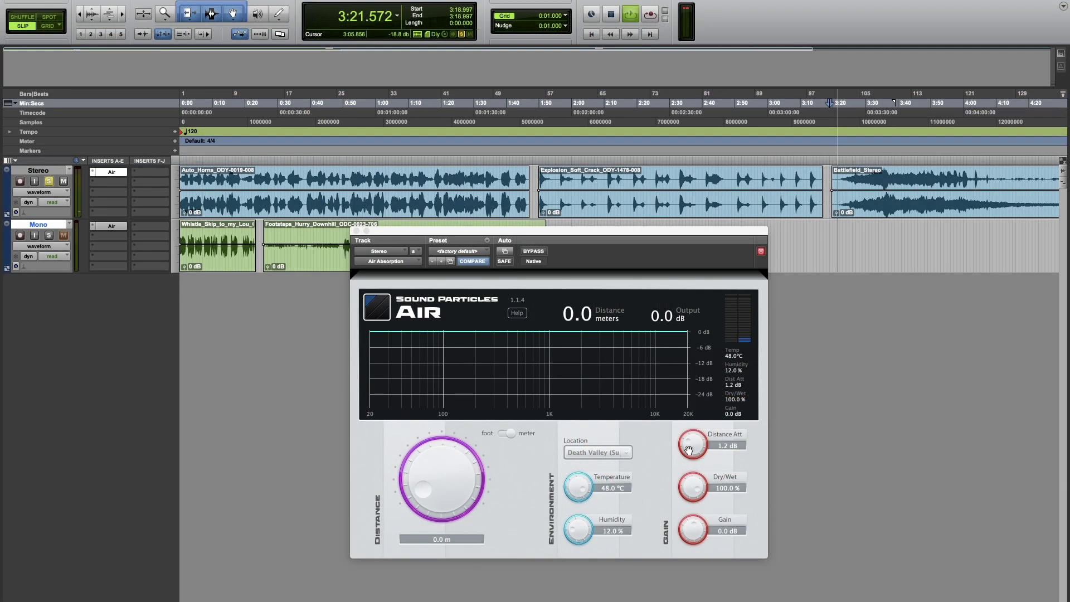
- On the battlefield clip, set distance attenuation to 3.0 dB and raise the distance to about 33.8 m and 171.1 m
{"action": "left_click_drag", "start_coordinate": [732, 384], "coordinate": [732, 380]}
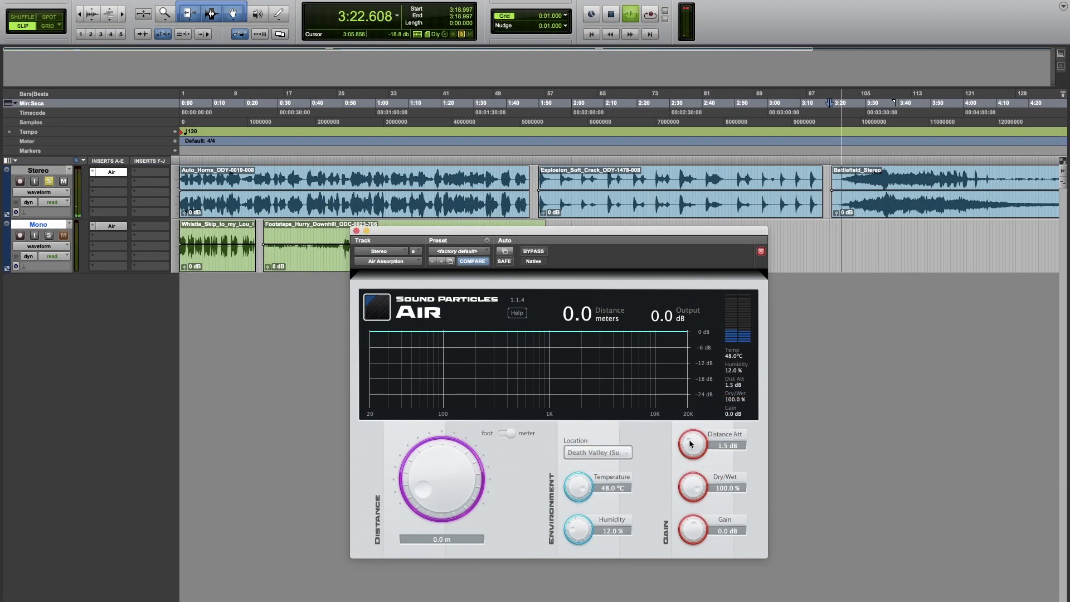
{"action": "left_click_drag", "start_coordinate": [691, 444], "coordinate": [691, 438]}
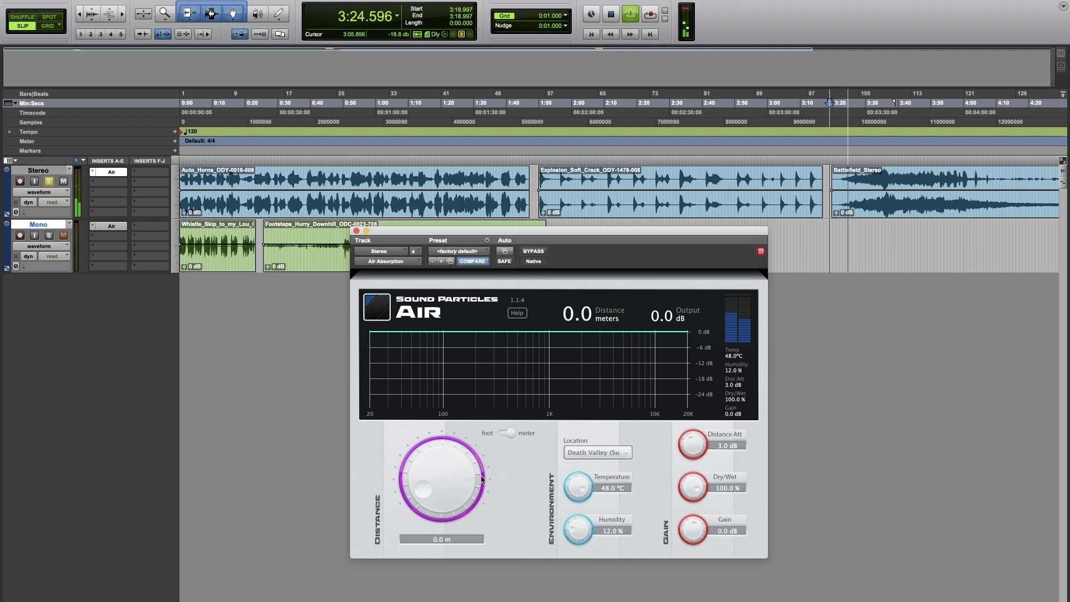
{"action": "left_click_drag", "start_coordinate": [440, 470], "coordinate": [443, 457]}
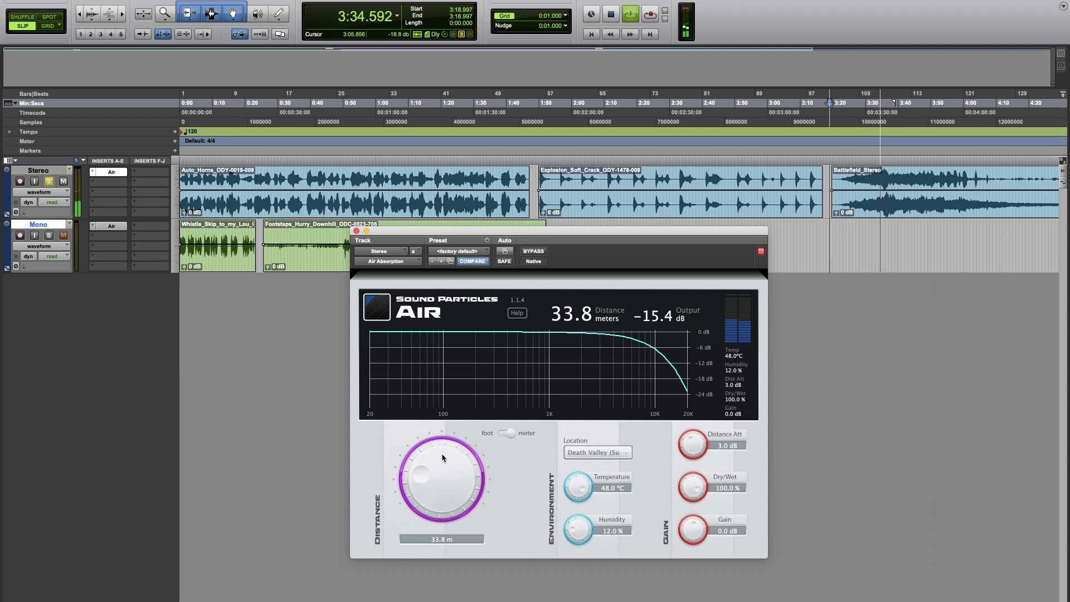
{"action": "left_click_drag", "start_coordinate": [432, 473], "coordinate": [432, 463]}
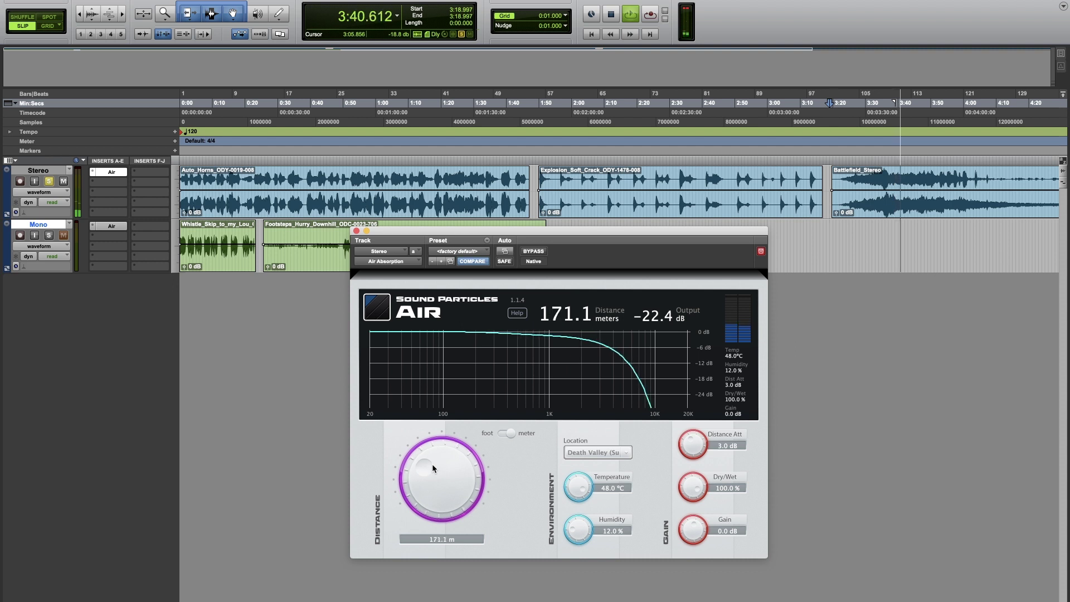
- Set distance attenuation to 1.8 dB, distance to about 571.3 m and Dry/Wet to 92%, and finish by lowering the distance
{"action": "left_click_drag", "start_coordinate": [693, 443], "coordinate": [689, 451]}
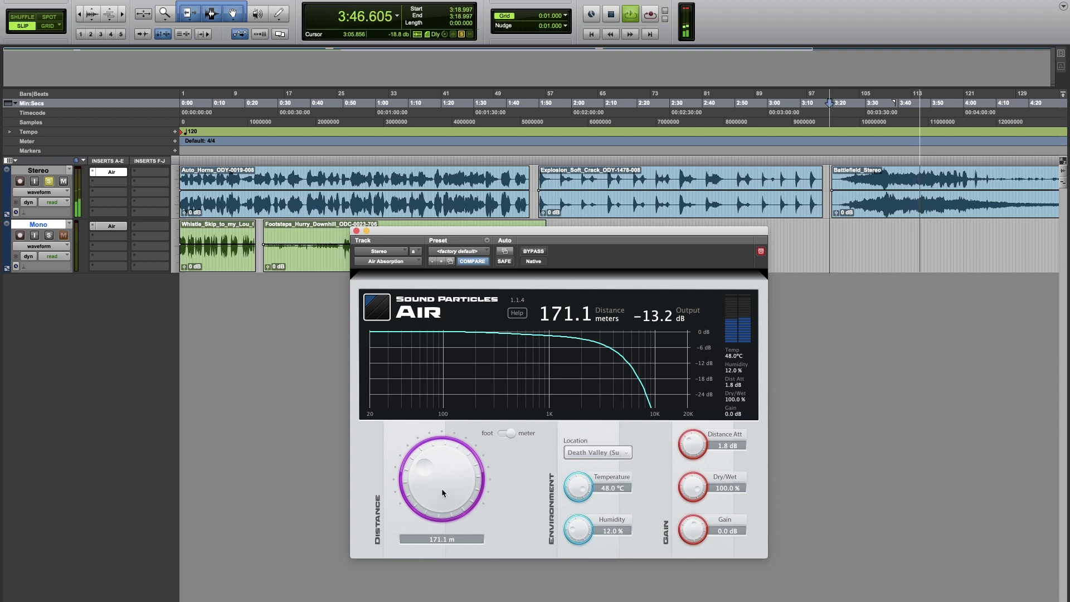
{"action": "left_click_drag", "start_coordinate": [442, 492], "coordinate": [445, 482]}
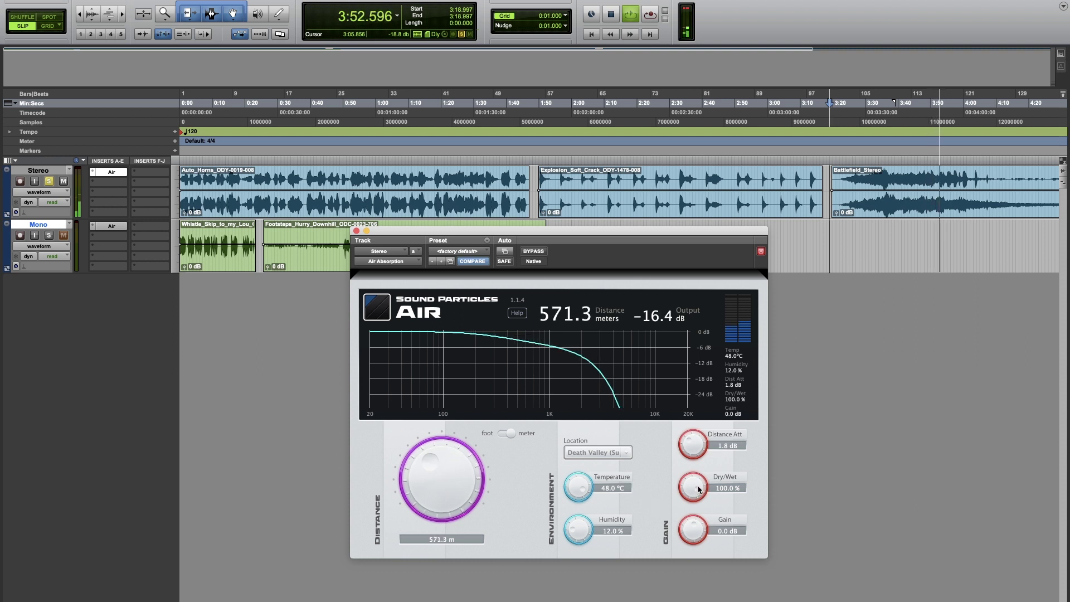
{"action": "left_click_drag", "start_coordinate": [695, 490], "coordinate": [694, 495]}
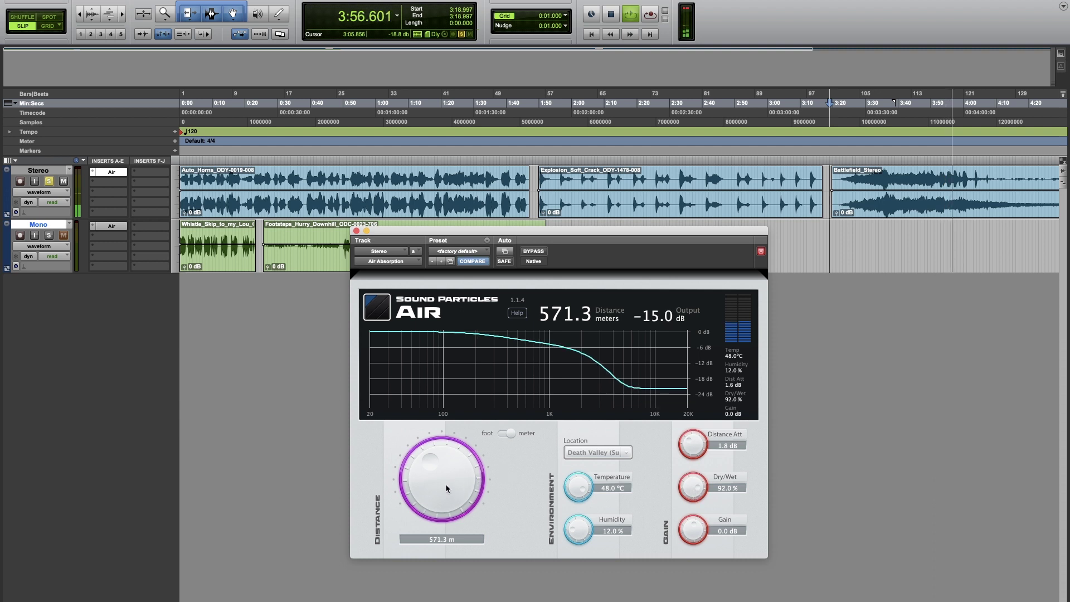
{"action": "left_click_drag", "start_coordinate": [446, 483], "coordinate": [436, 523]}
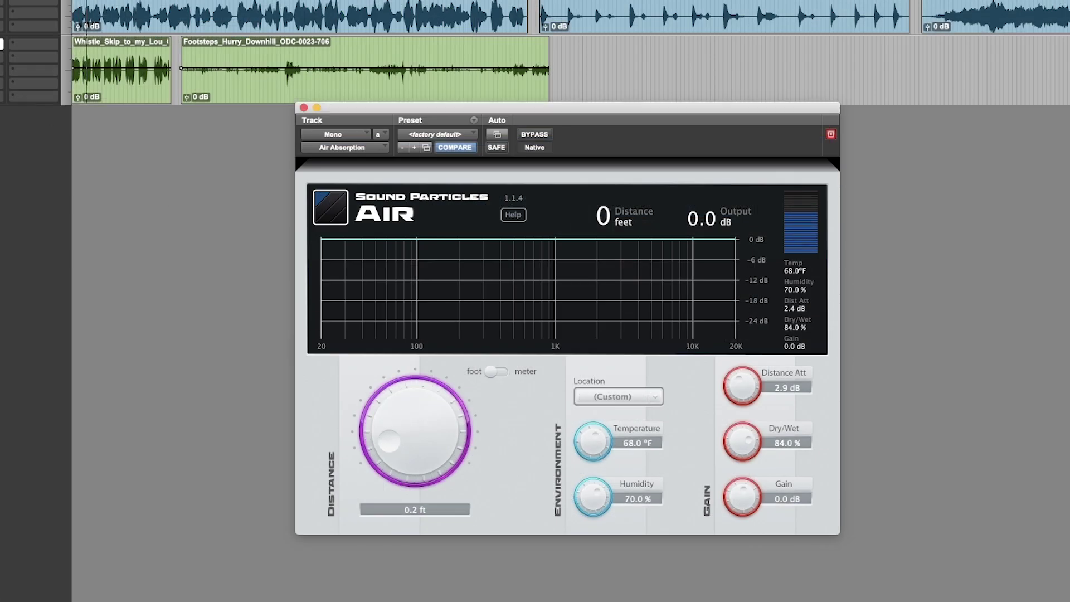
- On the mono whistle, move the distance to about 755 ft, set Dry/Wet to 100%, and sweep the distance to about 1.3 mi and back down
{"action": "left_click_drag", "start_coordinate": [420, 412], "coordinate": [424, 378]}
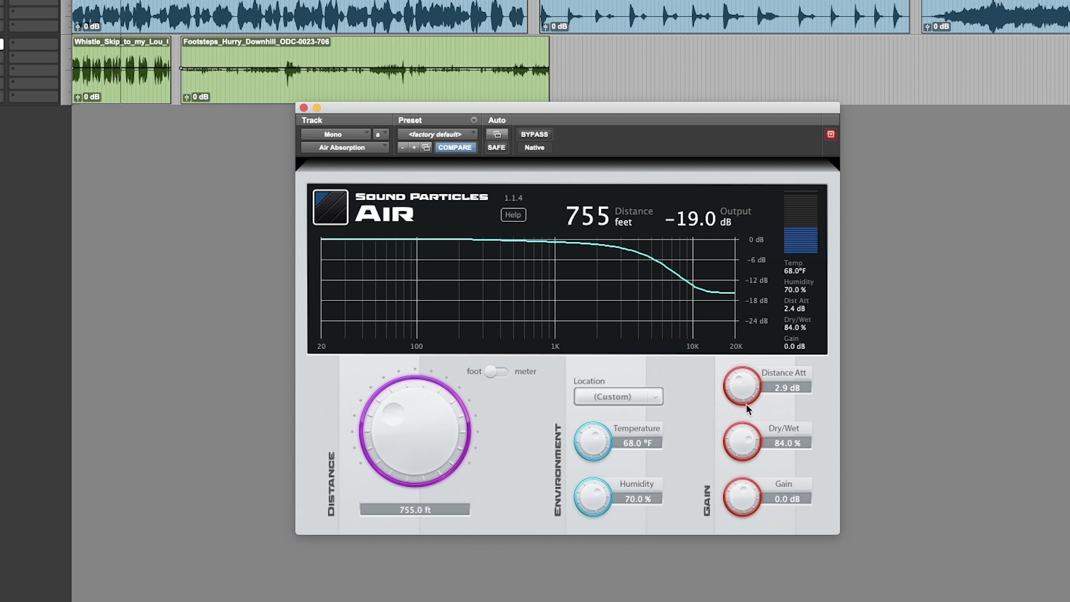
{"action": "left_click_drag", "start_coordinate": [741, 438], "coordinate": [731, 369]}
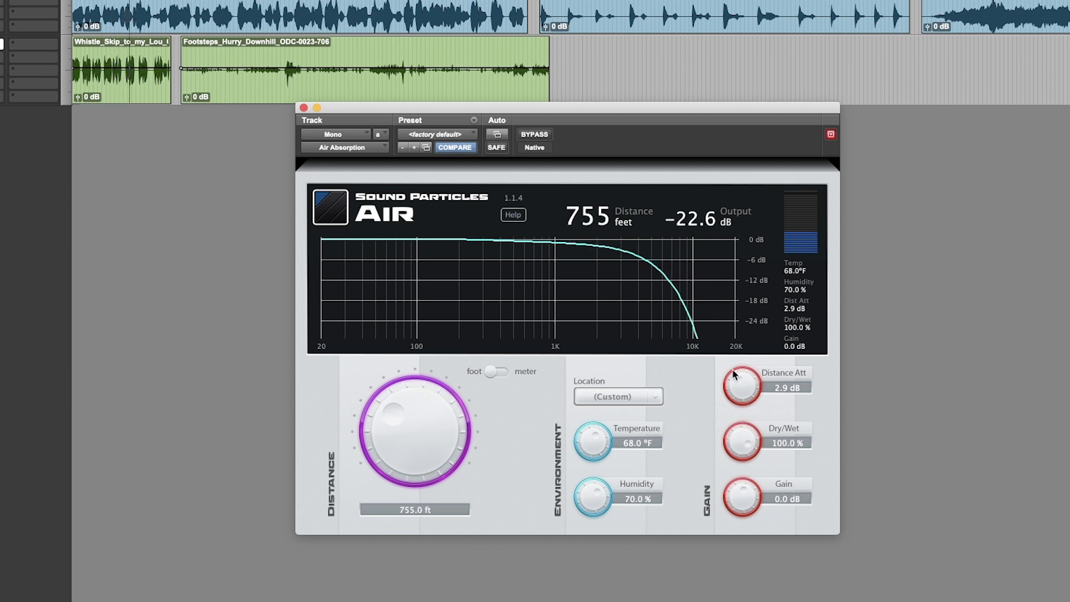
{"action": "left_click_drag", "start_coordinate": [401, 405], "coordinate": [415, 386]}
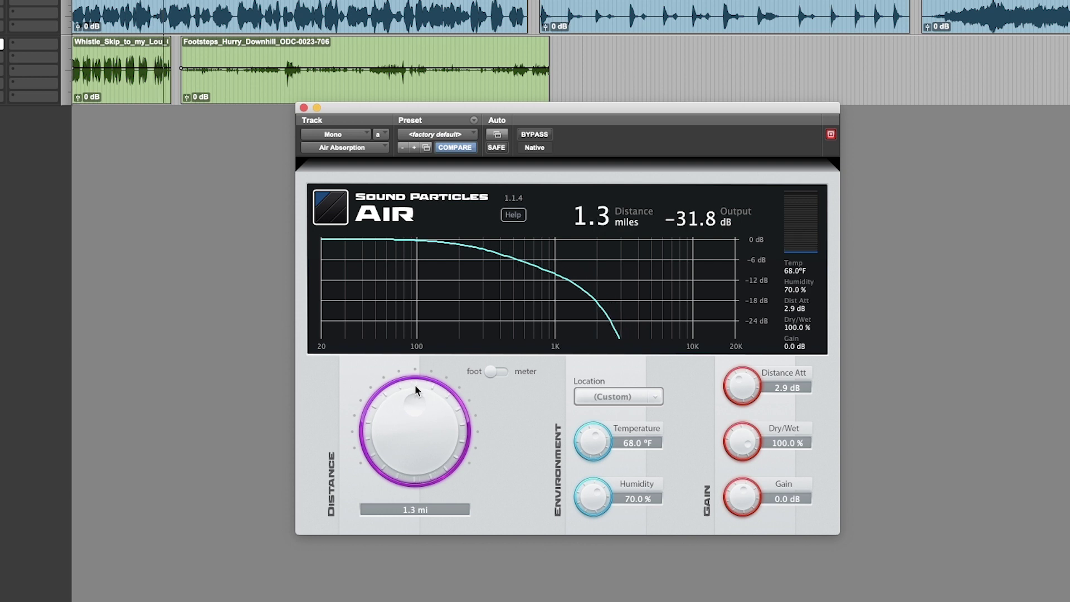
{"action": "left_click_drag", "start_coordinate": [414, 384], "coordinate": [396, 448]}
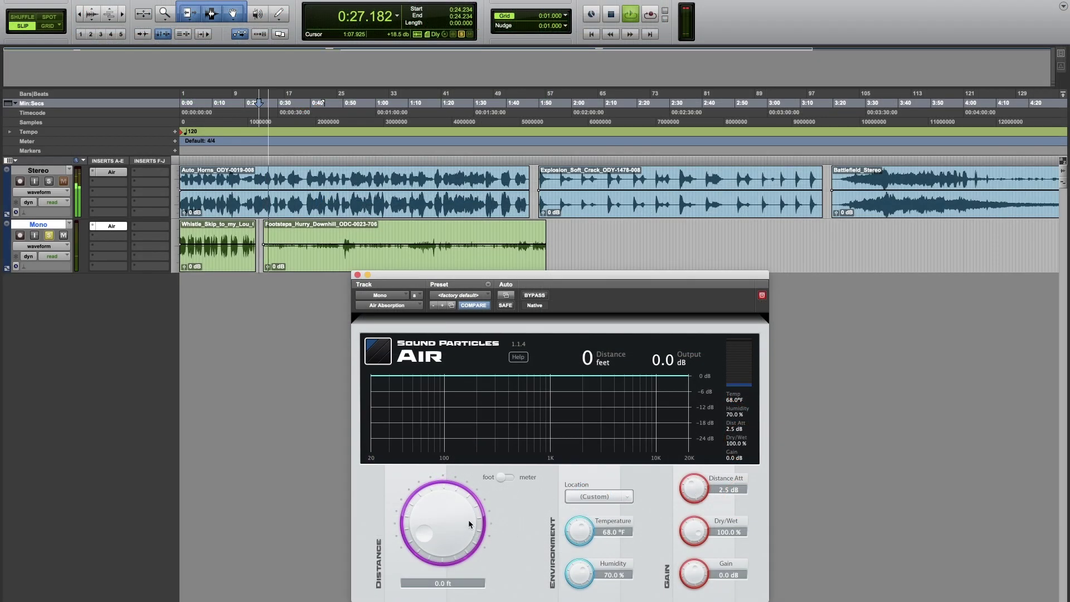
- On the mono footsteps, set distance to about 322.1 ft, attenuation to 1.3 dB and gain to 5.2 dB, and raise distance to about 1.2 mi
{"action": "left_click_drag", "start_coordinate": [461, 530], "coordinate": [460, 504]}
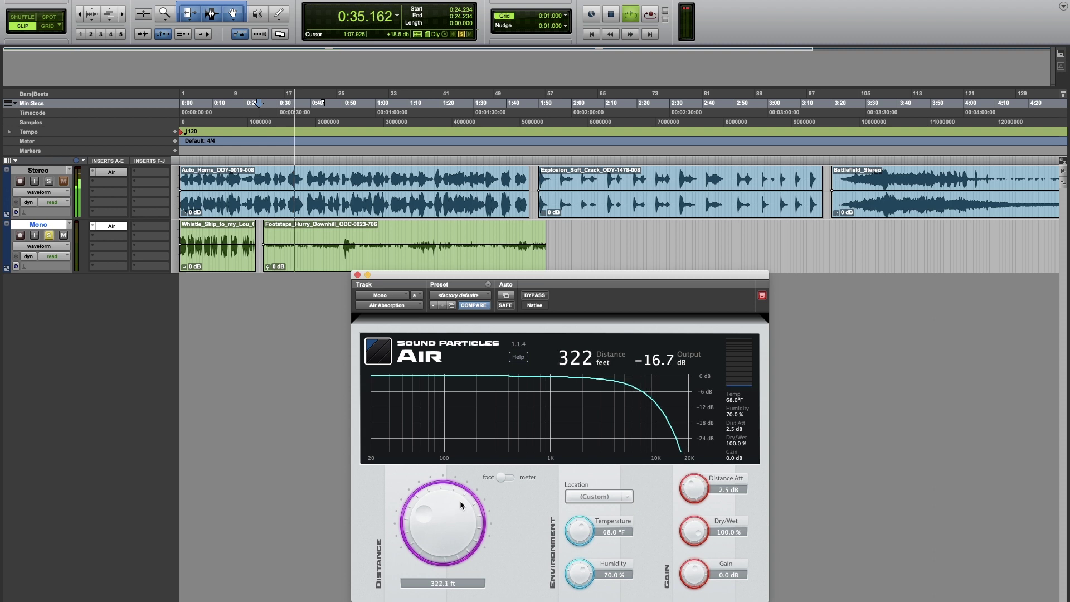
{"action": "left_click_drag", "start_coordinate": [701, 490], "coordinate": [691, 579]}
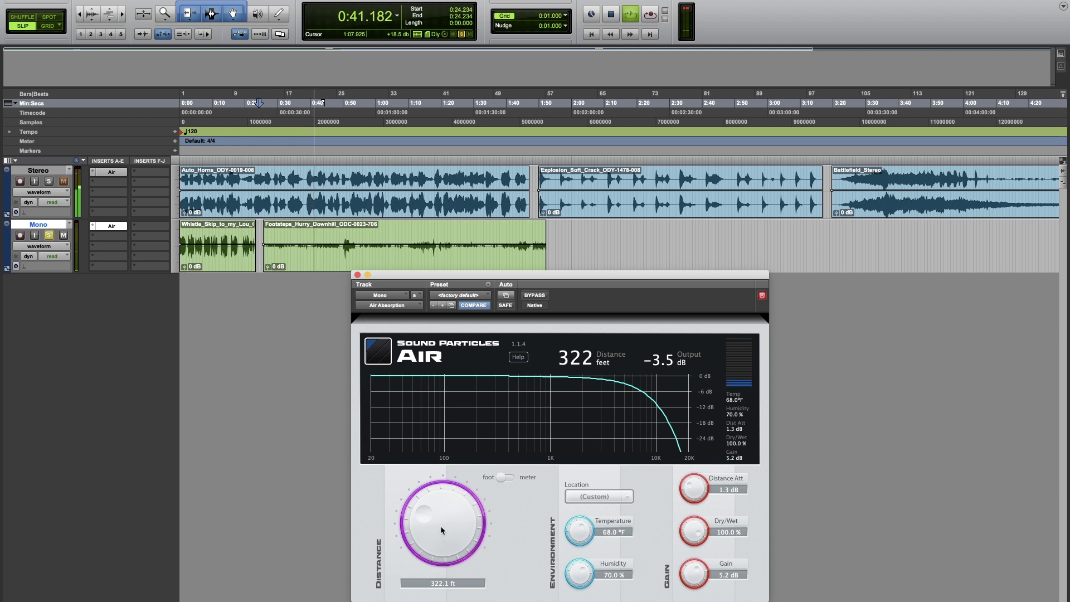
{"action": "left_click_drag", "start_coordinate": [440, 527], "coordinate": [447, 503]}
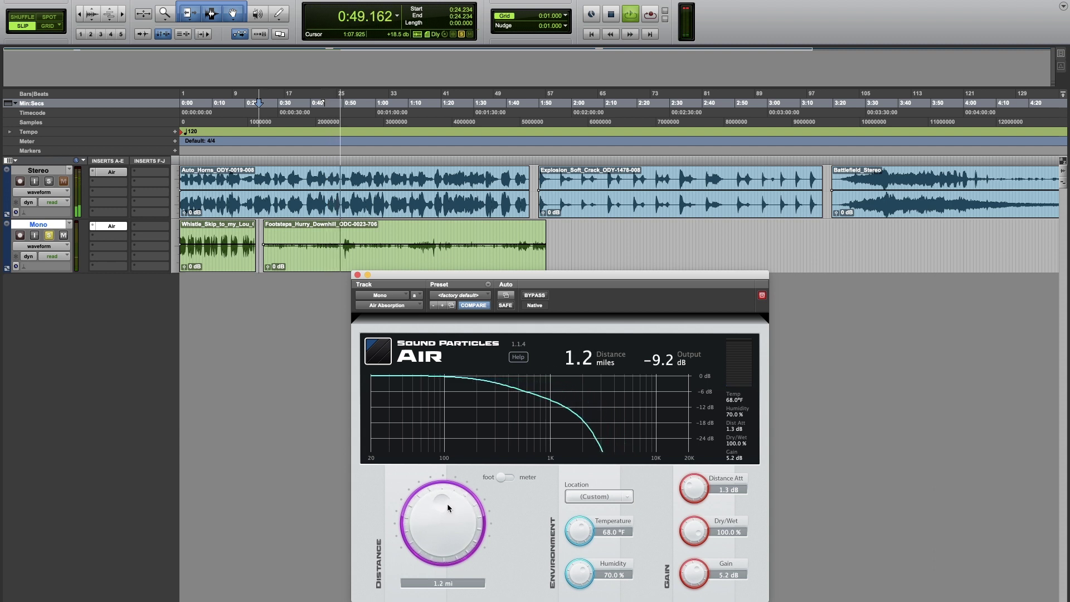
- Bring the footsteps' distance back to about 5.5 ft and stop playback
{"action": "left_click_drag", "start_coordinate": [447, 503], "coordinate": [436, 516]}
{"action": "left_click_drag", "start_coordinate": [435, 519], "coordinate": [428, 530]}
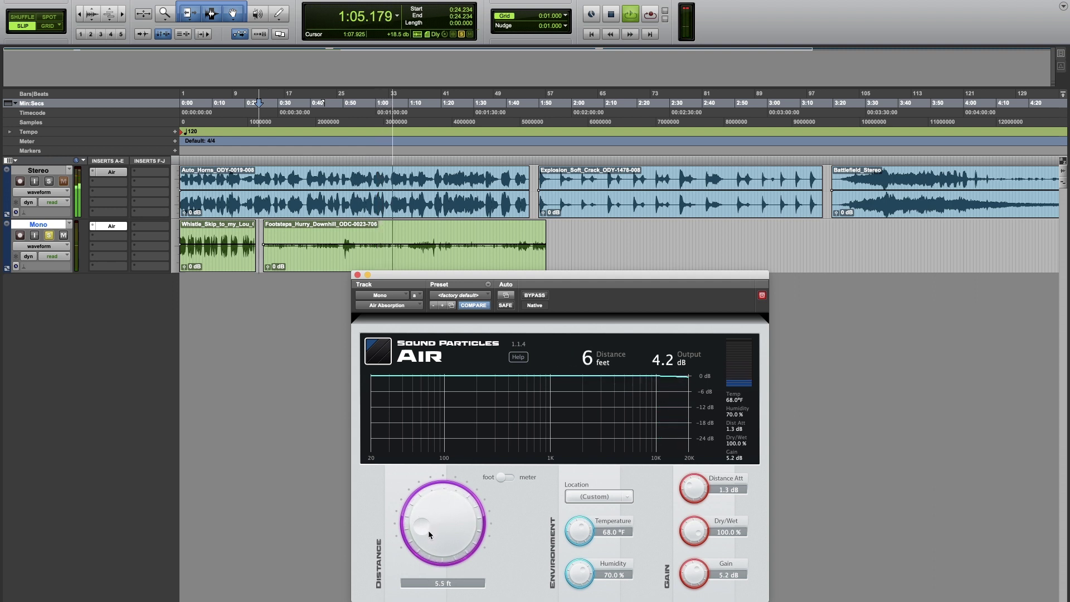
{"action": "key", "text": "space"}
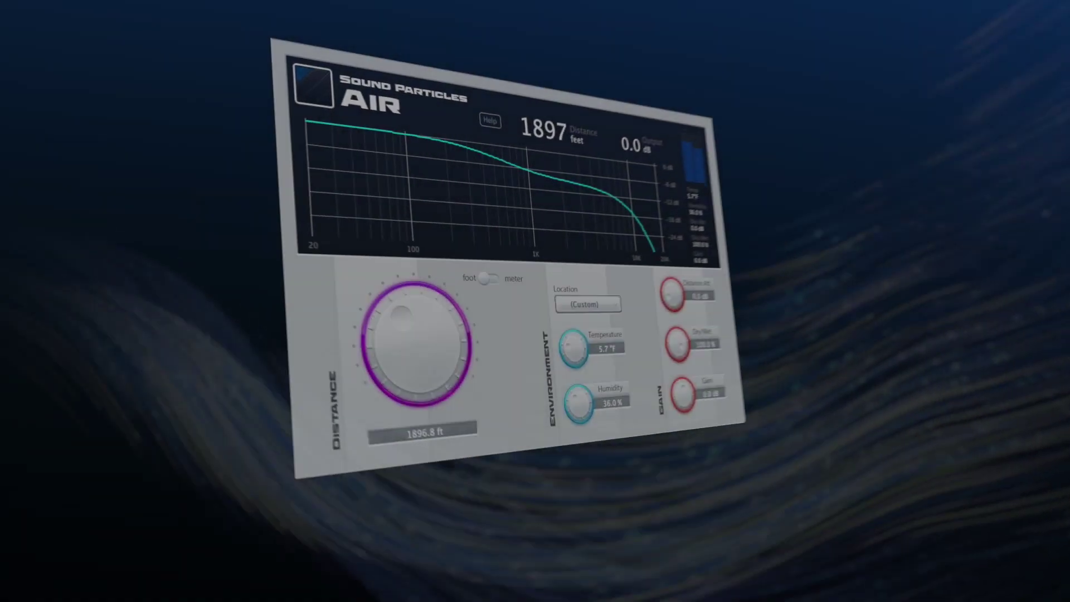